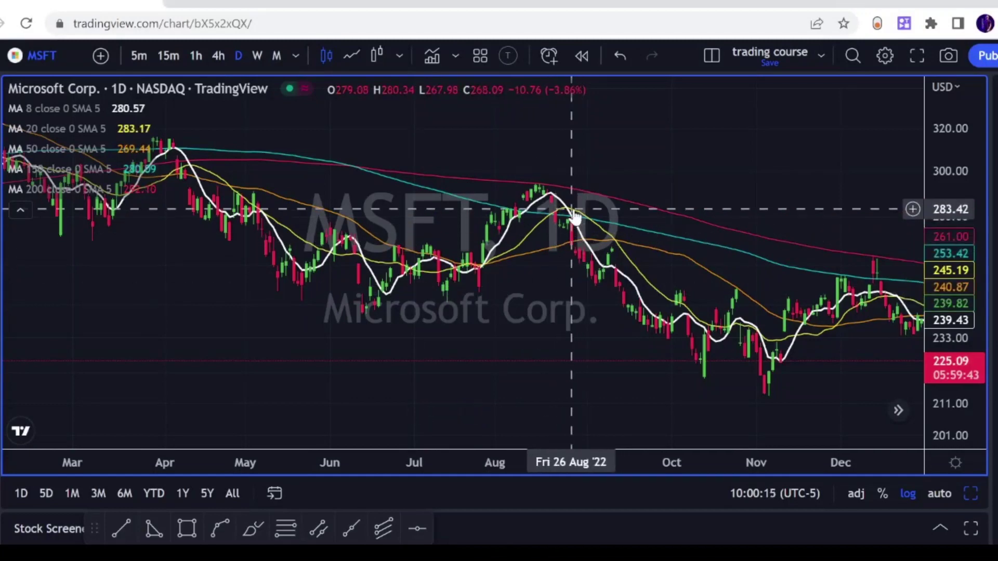
left_click_drag(575, 200, 457, 192)
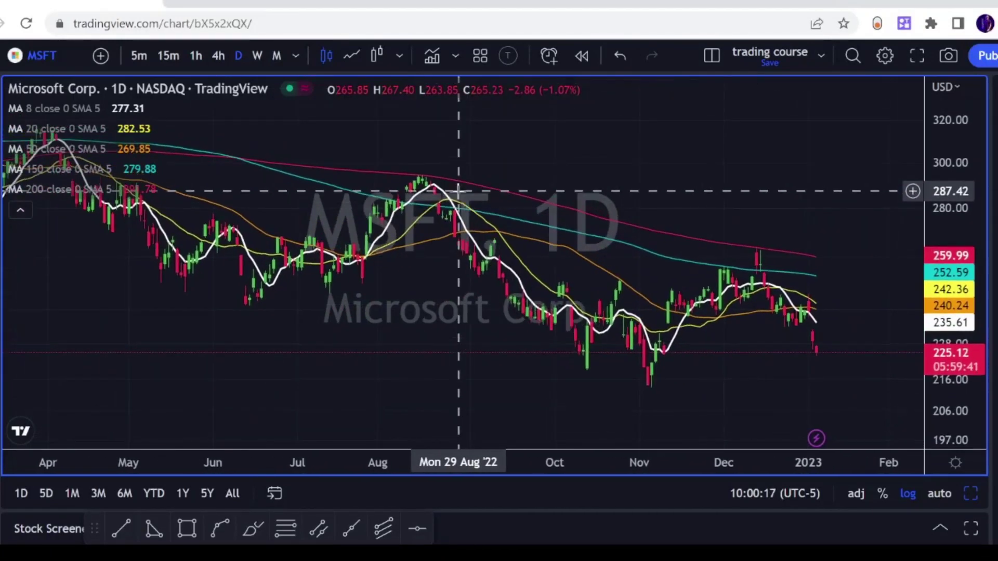
scroll(463, 191, "down", 2)
scroll(708, 167, "down", 5)
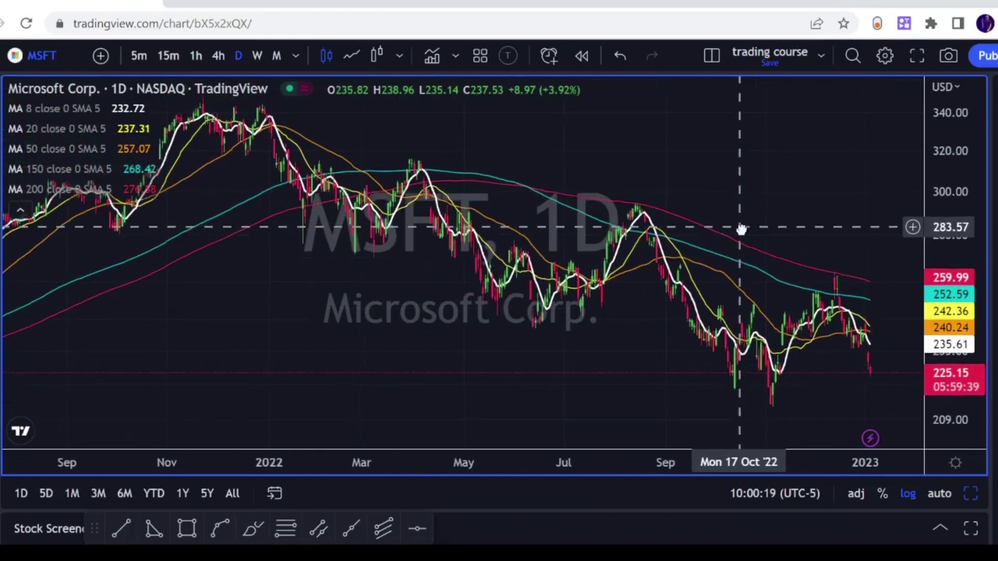
scroll(745, 237, "up", 1)
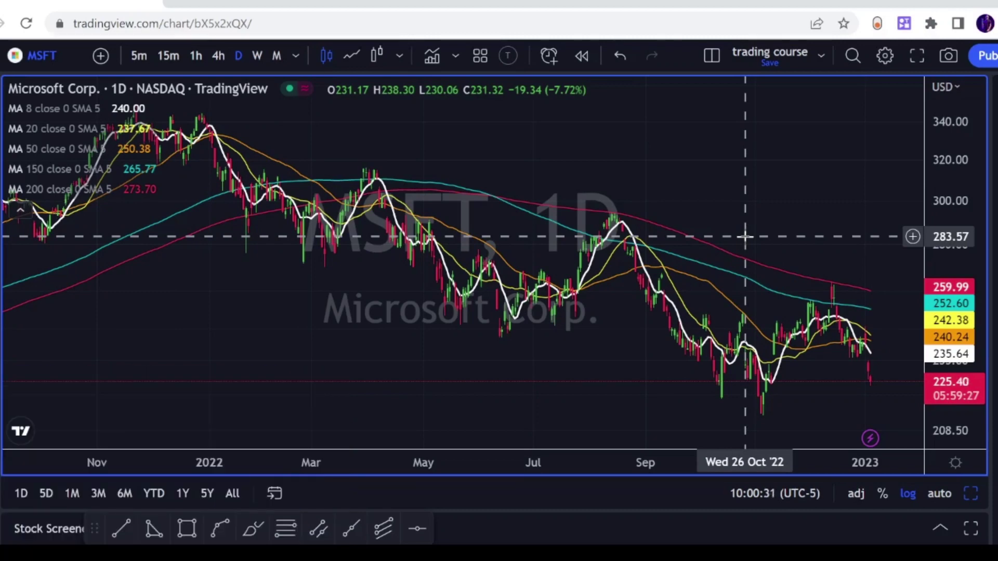
scroll(842, 192, "down", 3)
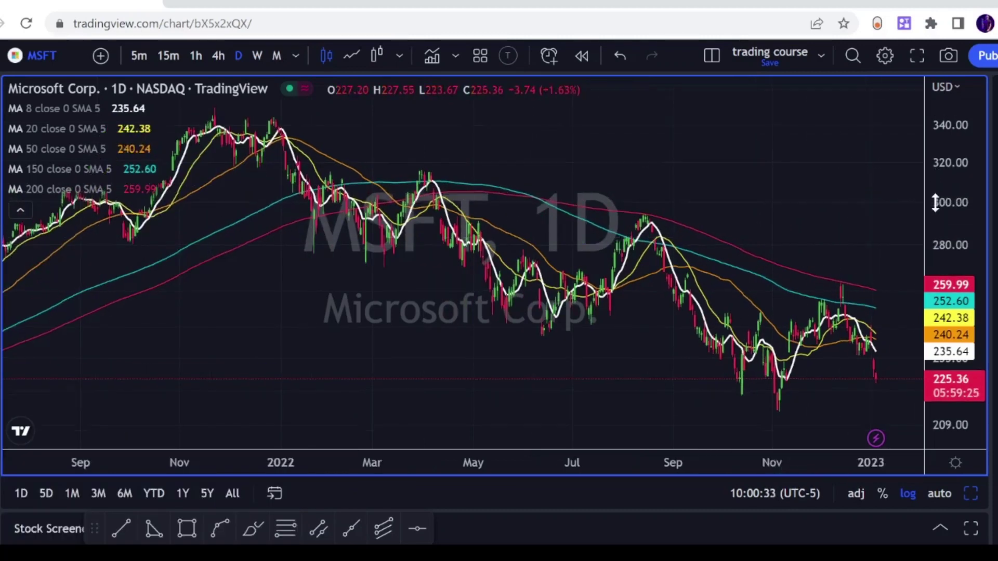
scroll(622, 191, "up", 3)
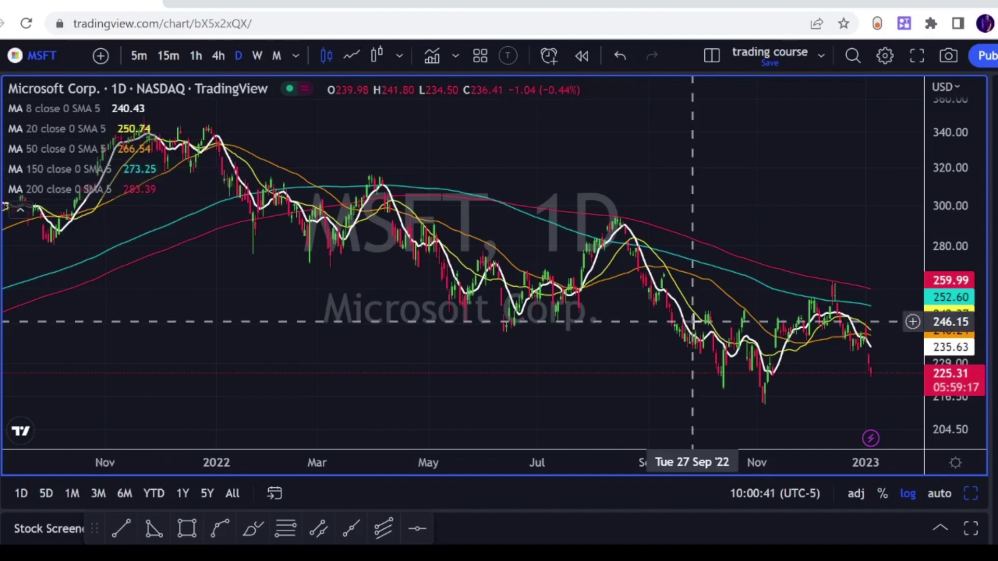
scroll(693, 322, "right", 3)
scroll(691, 322, "left", 5)
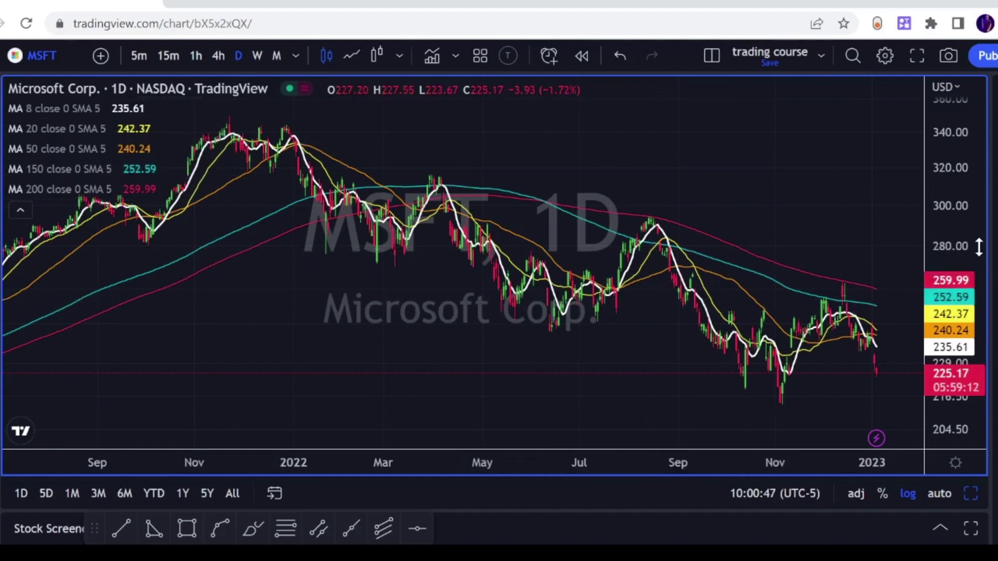
left_click(451, 59)
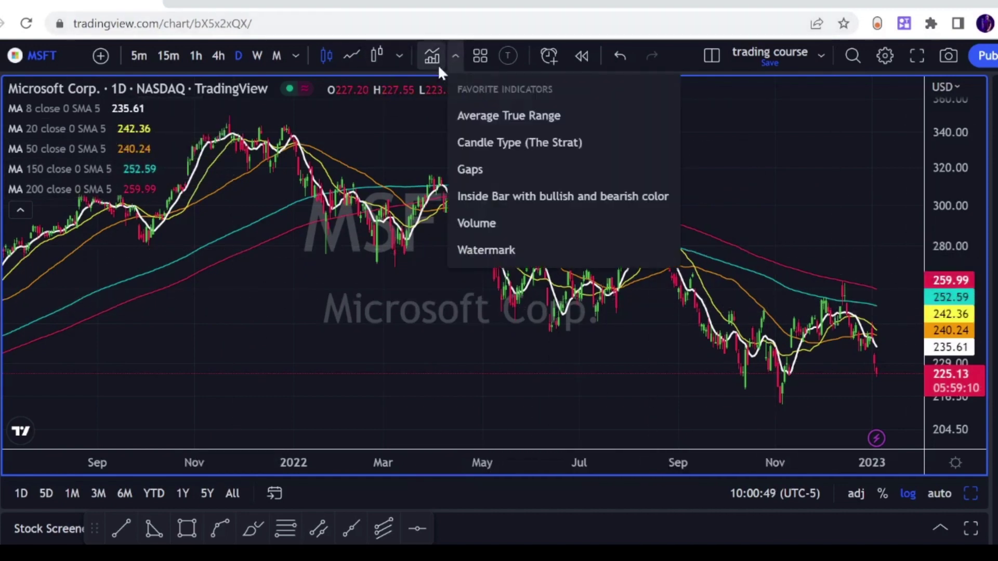
left_click(436, 61)
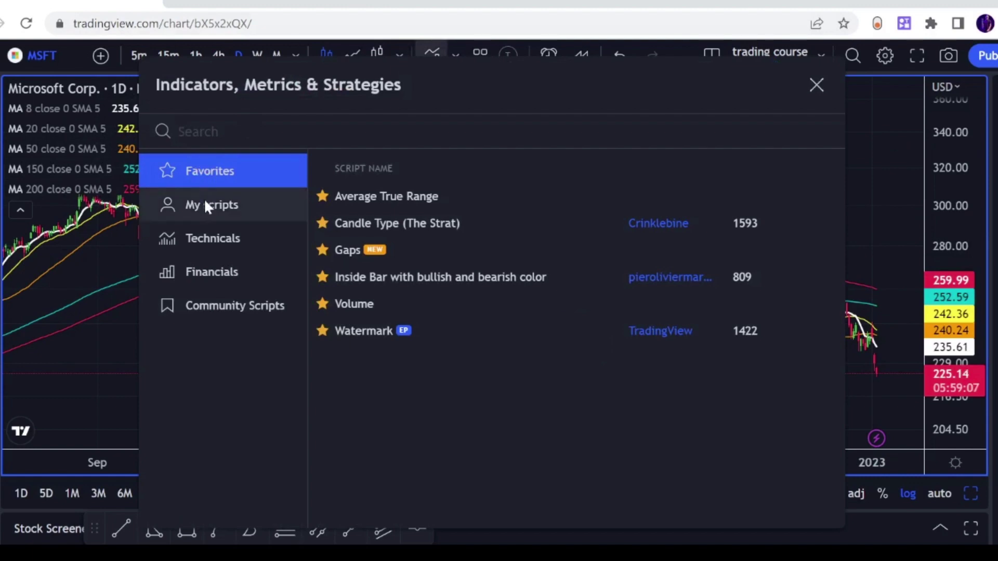
left_click(208, 235)
scroll(465, 289, "down", 5)
scroll(465, 283, "down", 20)
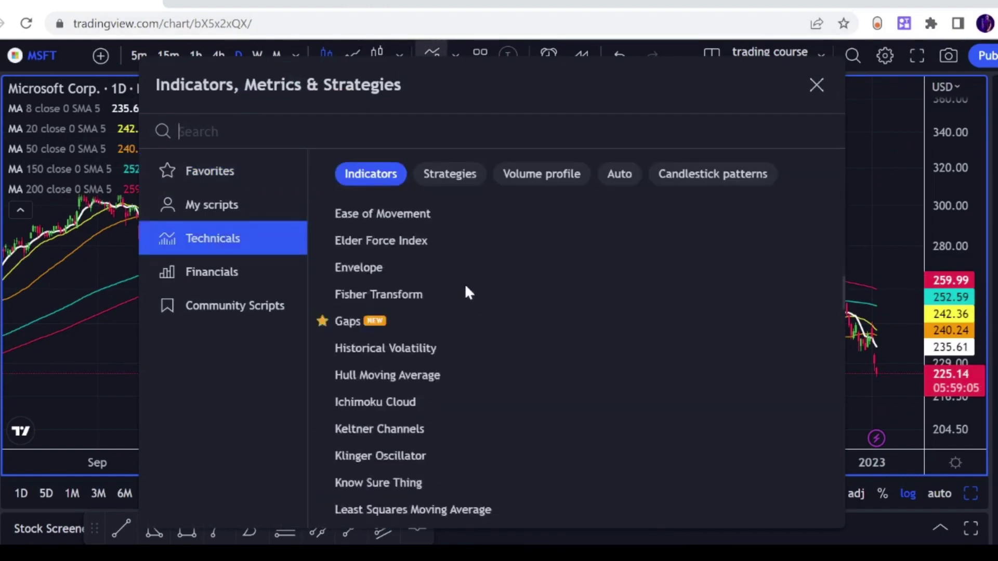
left_click(816, 84)
scroll(857, 197, "up", 2)
scroll(794, 194, "down", 2)
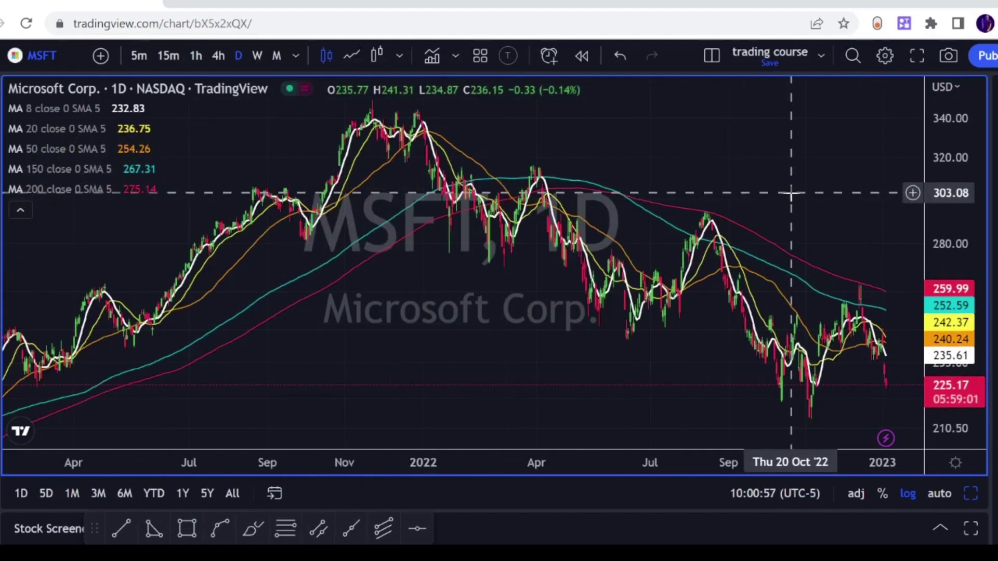
scroll(822, 272, "up", 2)
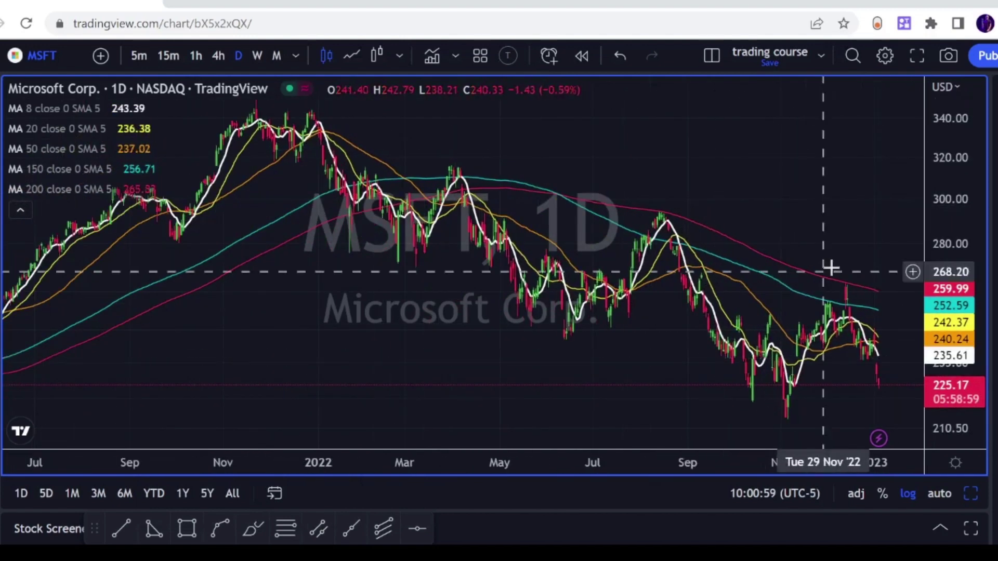
scroll(790, 203, "up", 2)
scroll(790, 203, "down", 2)
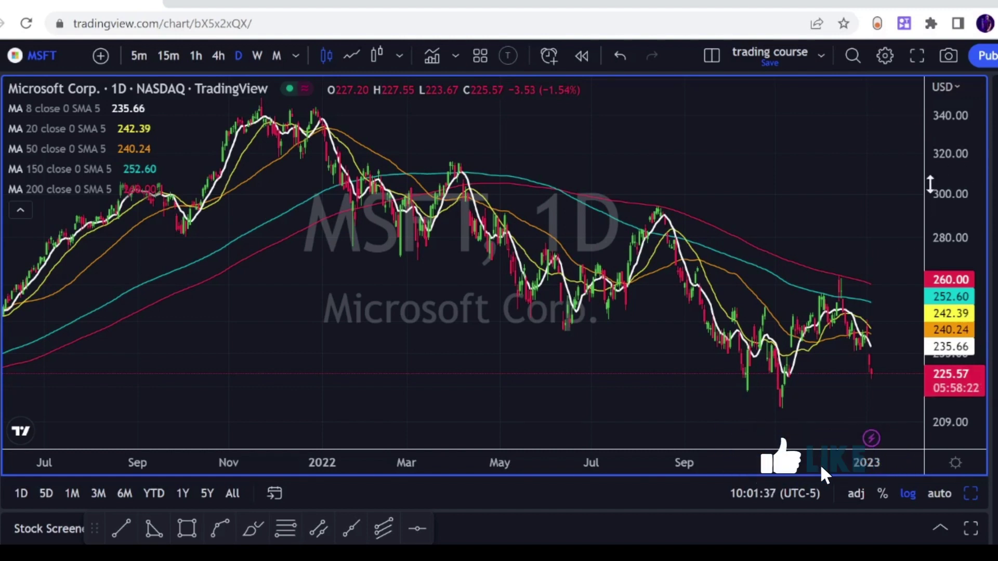
scroll(858, 186, "up", 1)
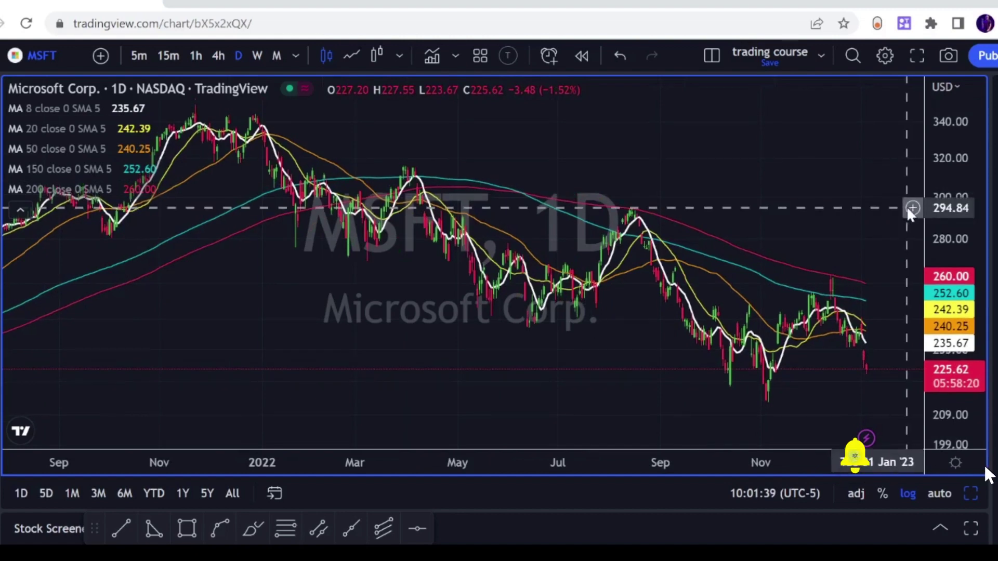
scroll(803, 185, "up", 1)
left_click_drag(935, 260, 934, 234)
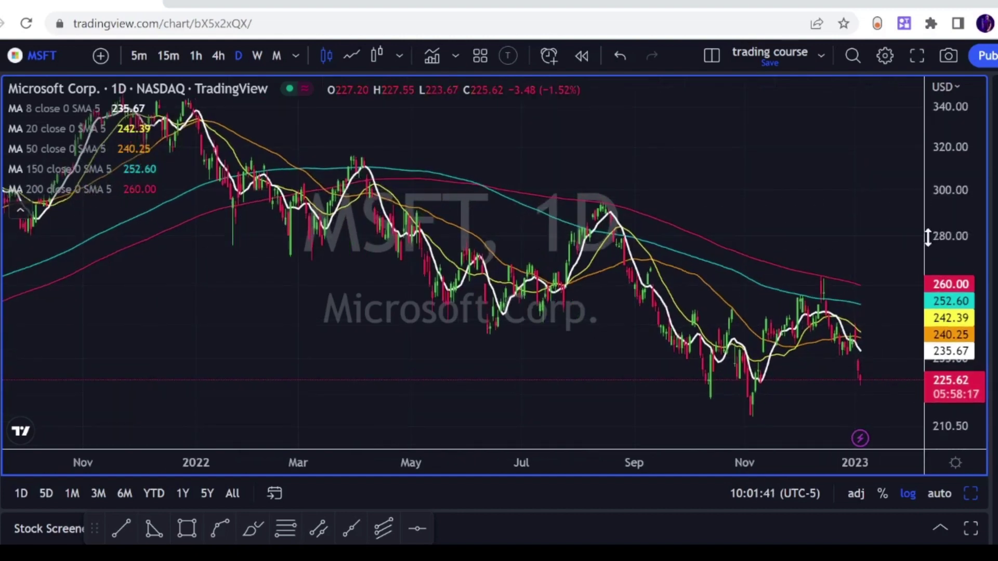
scroll(879, 217, "up", 1)
left_click_drag(824, 202, 831, 200)
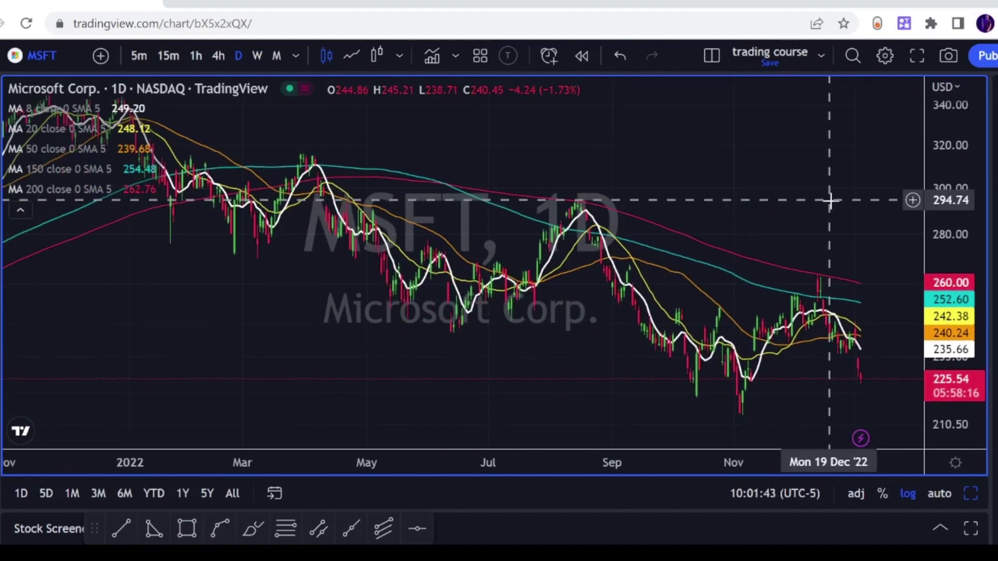
scroll(573, 209, "up", 1)
left_click_drag(575, 205, 645, 196)
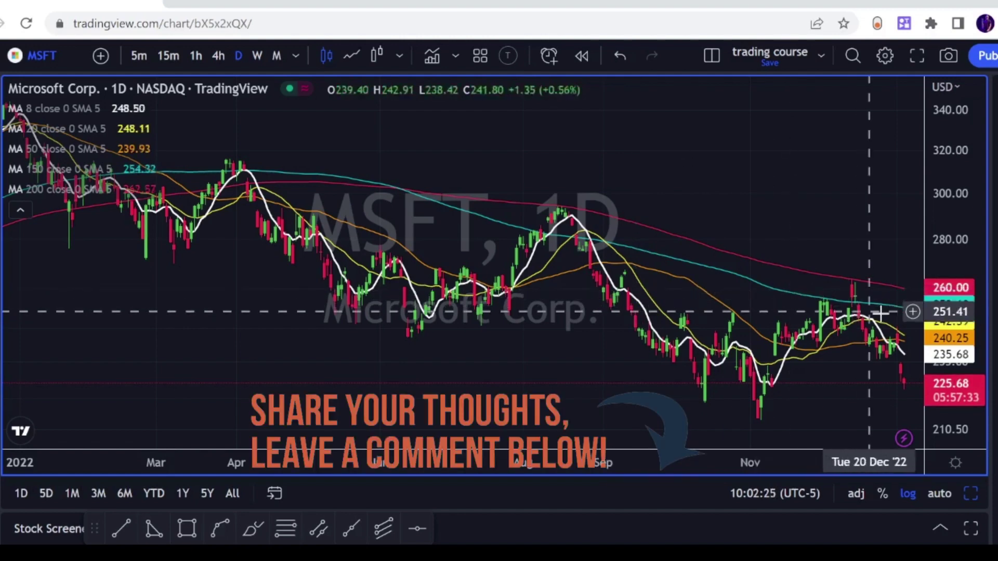
left_click_drag(983, 310, 770, 129)
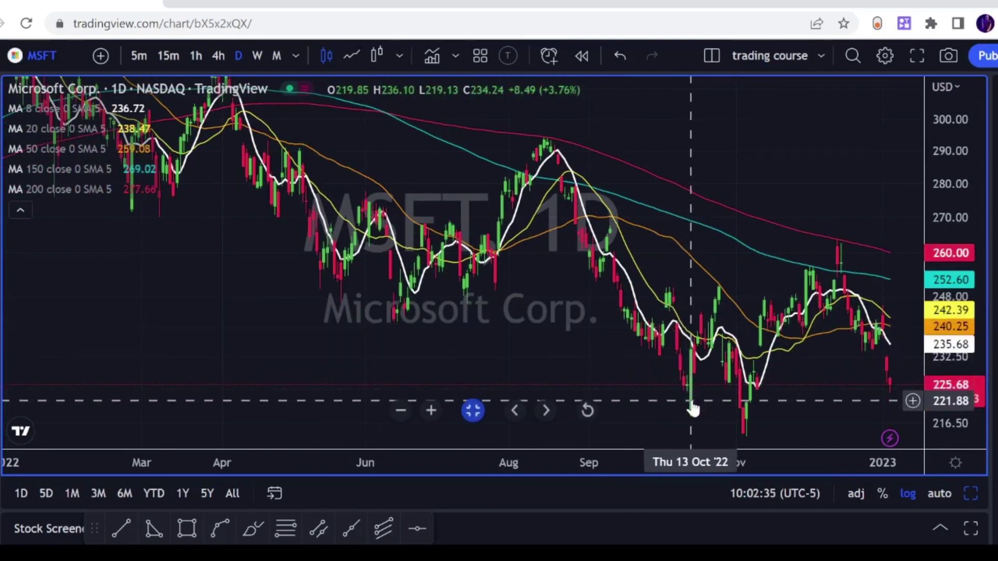
scroll(694, 411, "up", 4)
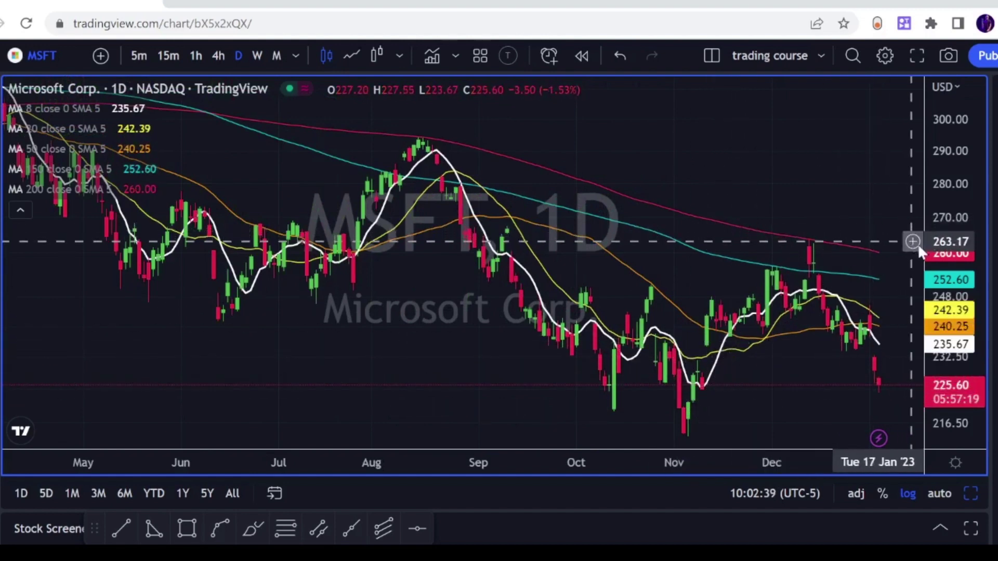
left_click_drag(926, 250, 925, 226)
left_click_drag(874, 202, 869, 177)
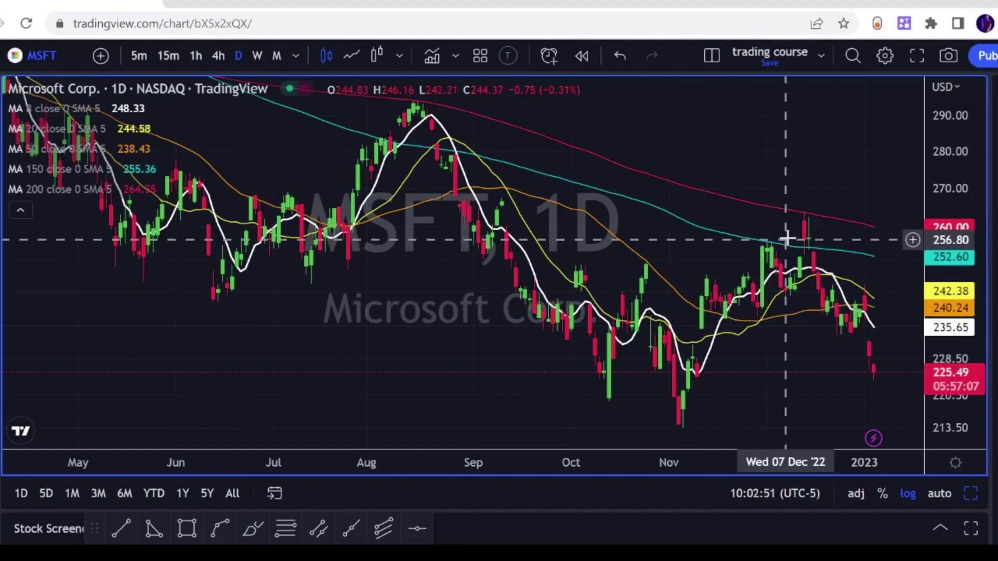
scroll(800, 217, "down", 6)
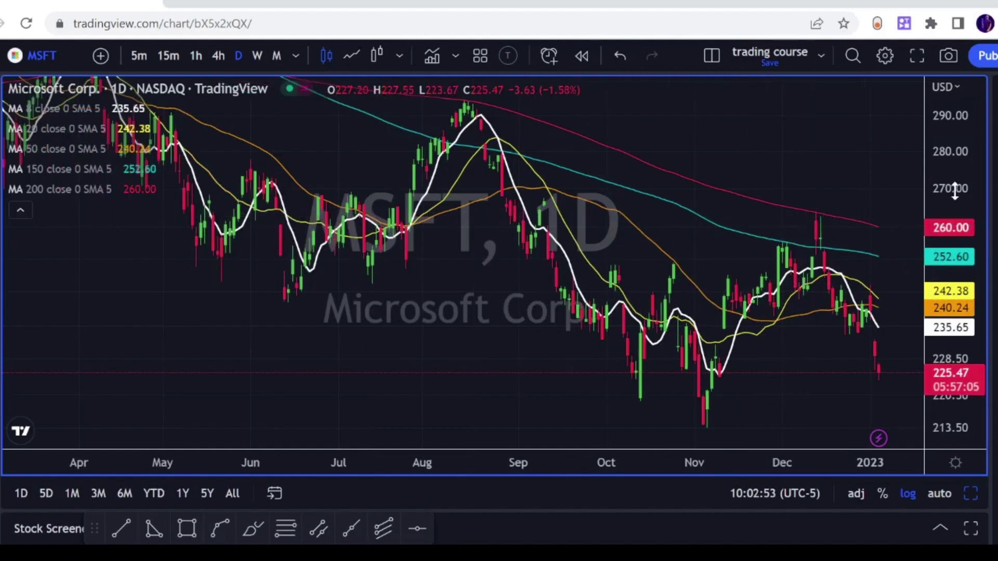
left_click_drag(814, 208, 814, 272)
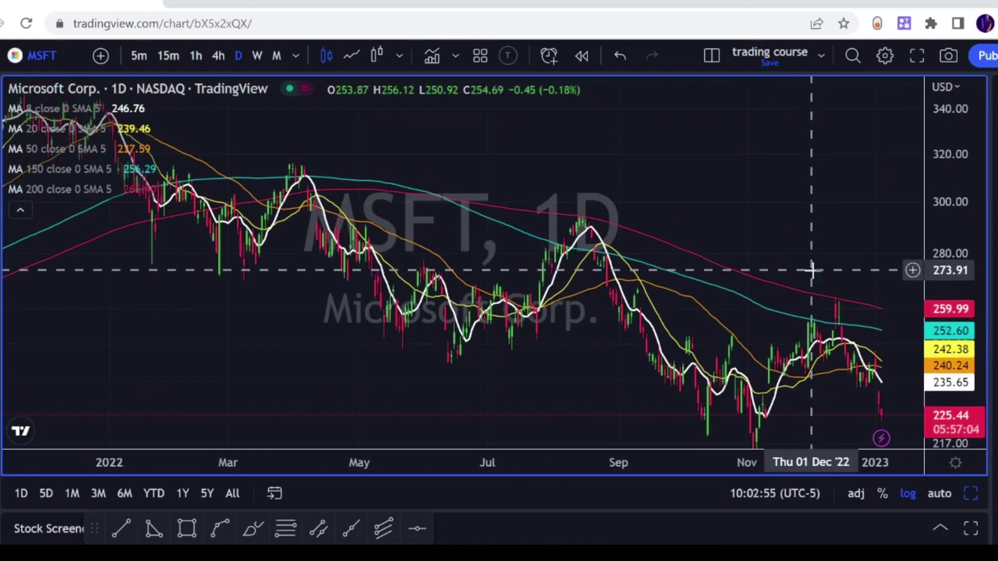
scroll(813, 272, "up", 1)
scroll(814, 271, "down", 2)
left_click_drag(937, 249, 936, 236)
left_click_drag(840, 233, 836, 204)
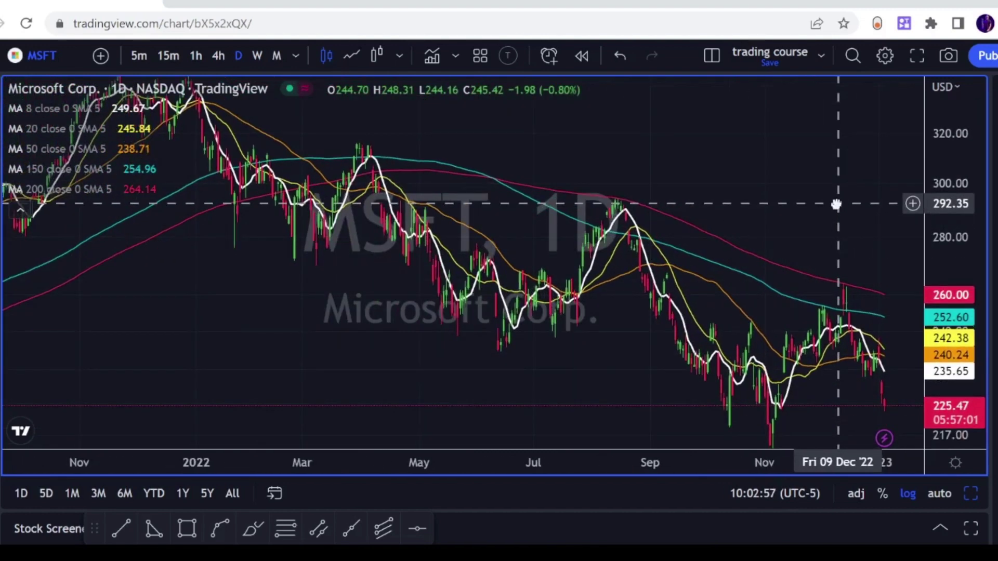
scroll(837, 203, "down", 2)
left_click_drag(925, 182, 927, 226)
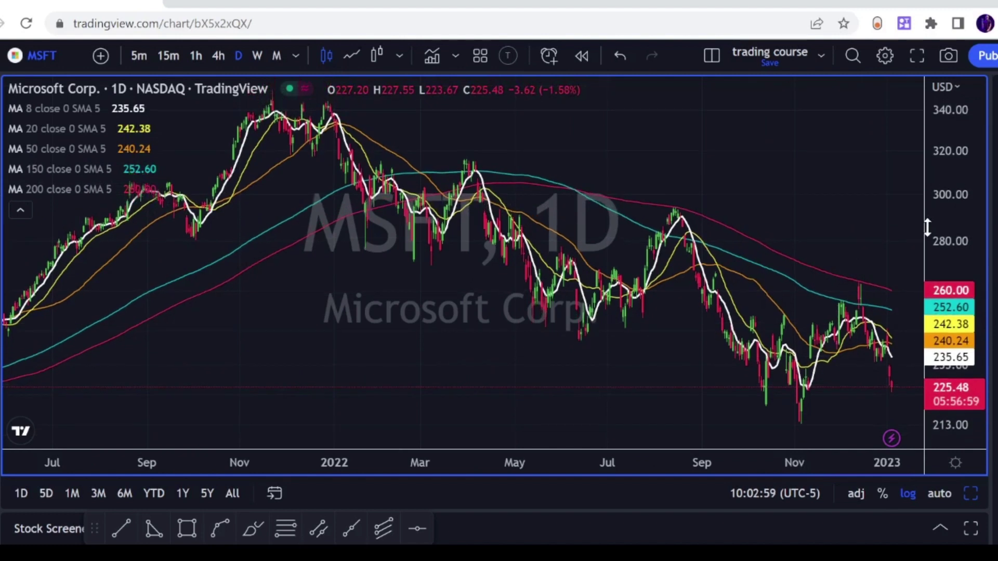
left_click_drag(810, 201, 810, 208)
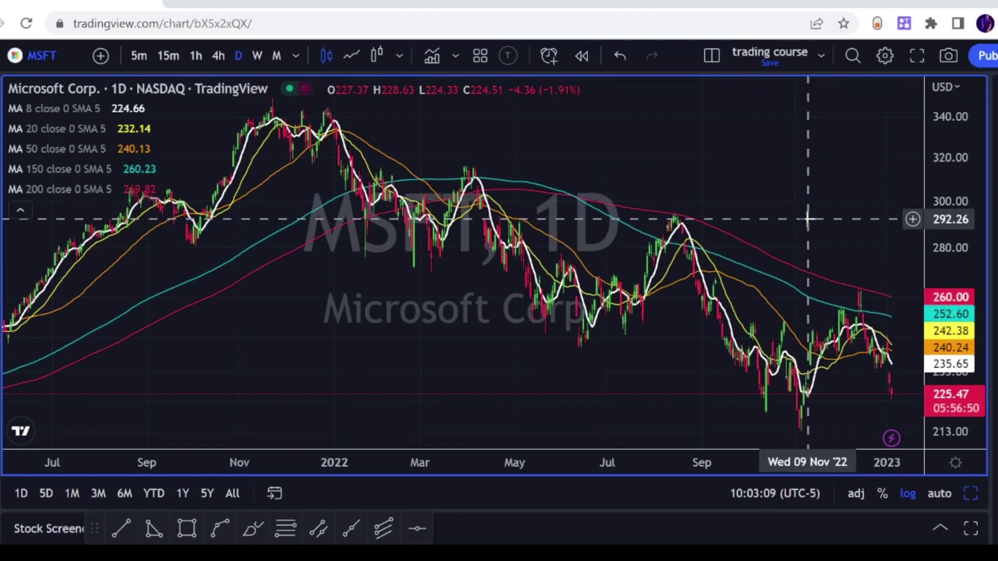
Step: Zoom the current chart and stretch or compress its price scale to adjust the view
scroll(807, 219, "up", 2)
left_click_drag(949, 206, 939, 260)
scroll(809, 171, "down", 3)
left_click_drag(956, 177, 946, 229)
scroll(867, 206, "down", 3)
scroll(867, 206, "up", 4)
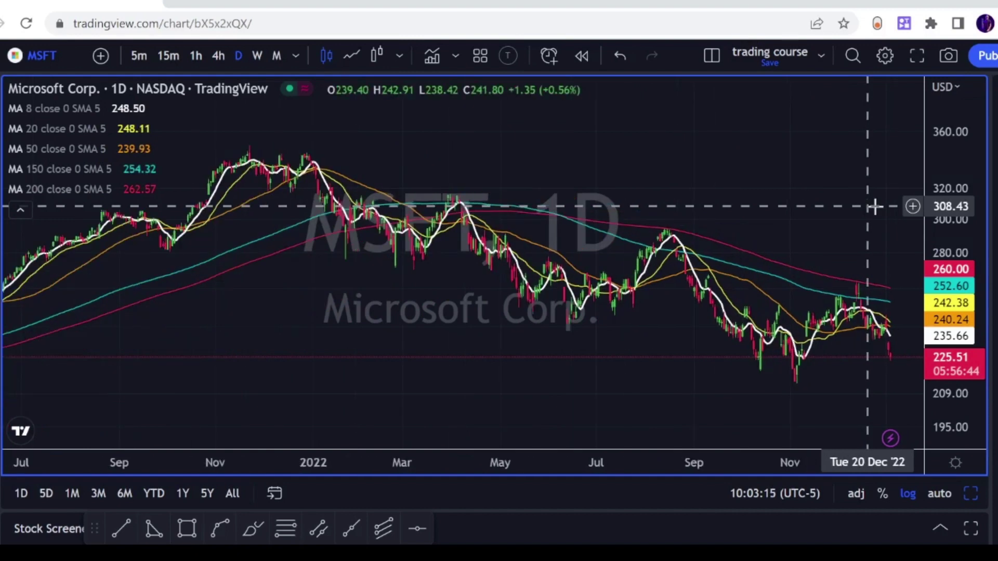
scroll(877, 223, "up", 1)
scroll(876, 216, "up", 1)
scroll(876, 216, "down", 1)
left_click_drag(941, 254, 938, 245)
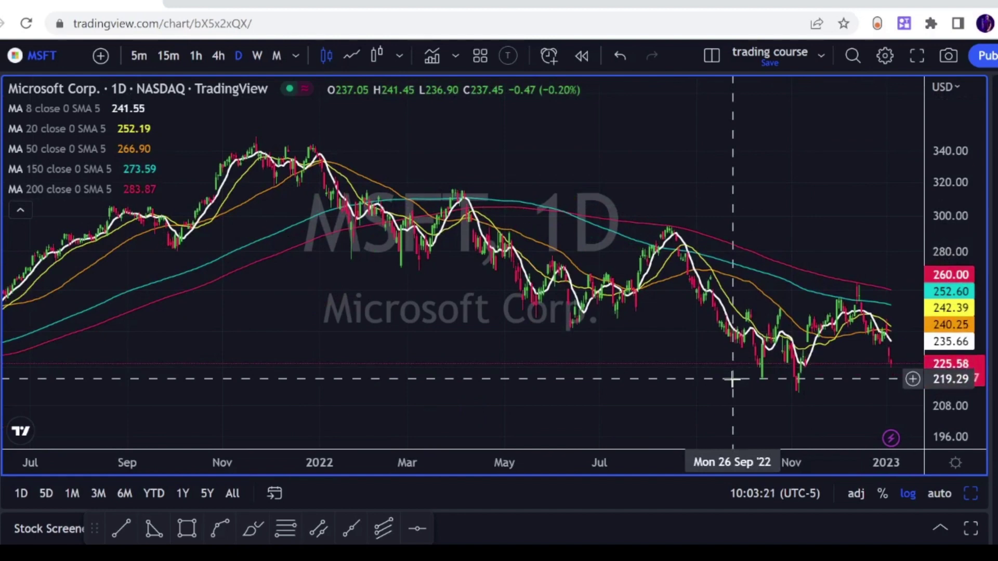
scroll(733, 379, "up", 2)
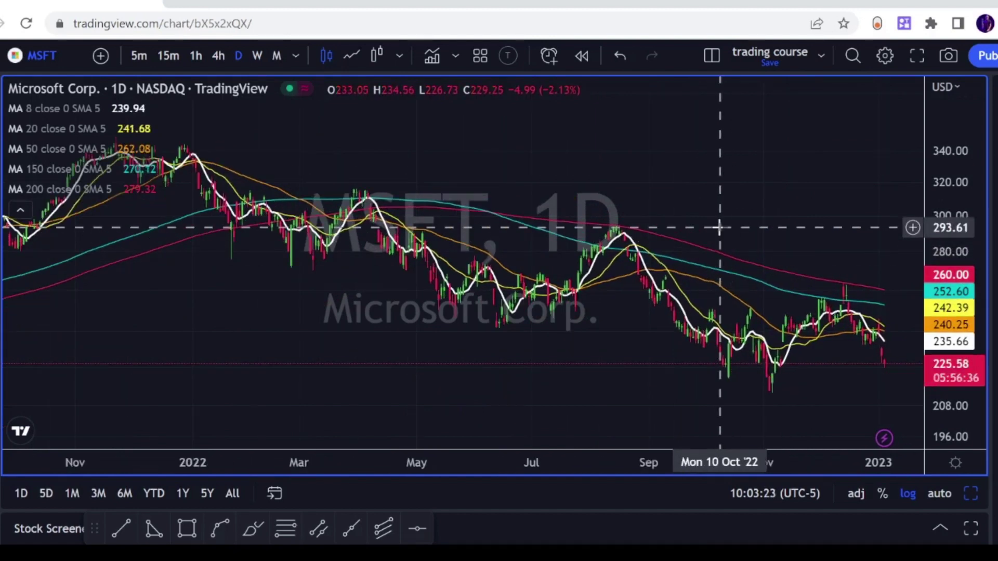
Step: Load SPY in place of the Microsoft chart
type("SPY")
key("Return")
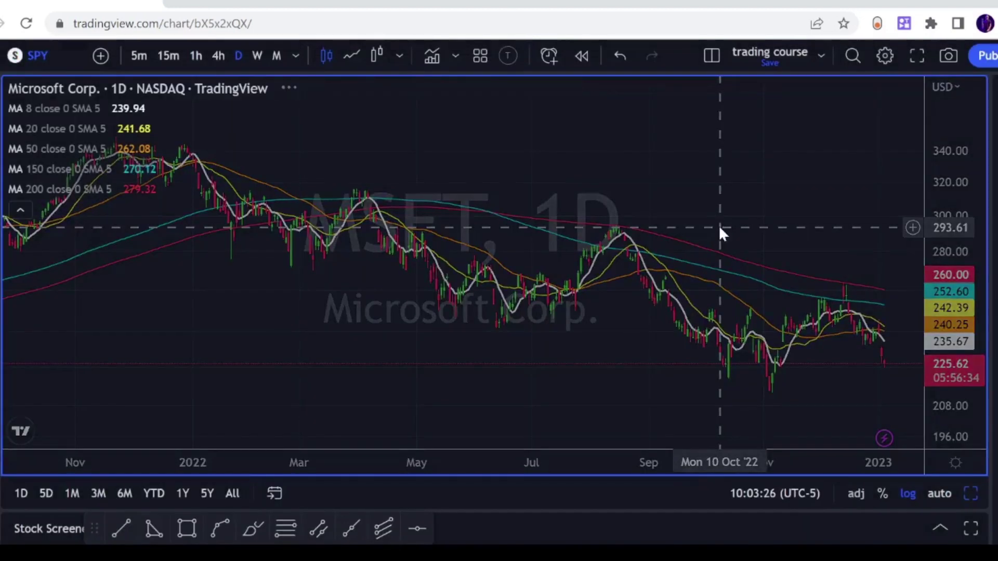
scroll(720, 233, "up", 3)
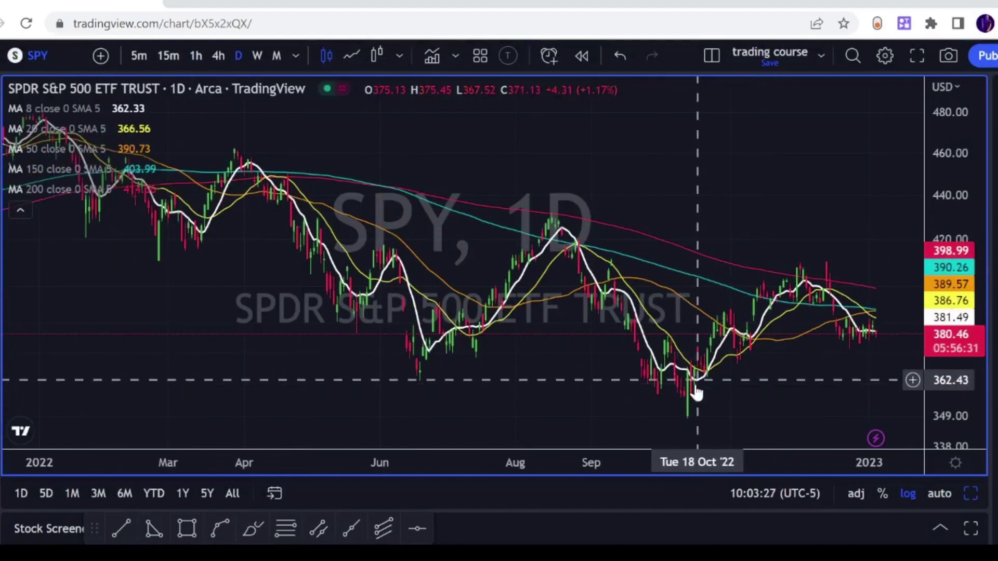
scroll(728, 318, "down", 3)
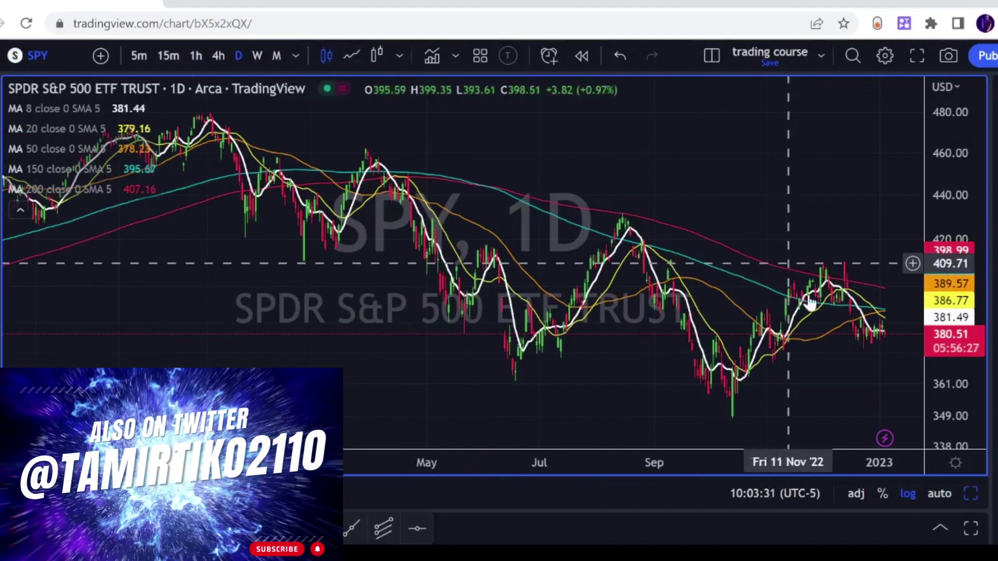
scroll(791, 195, "down", 2)
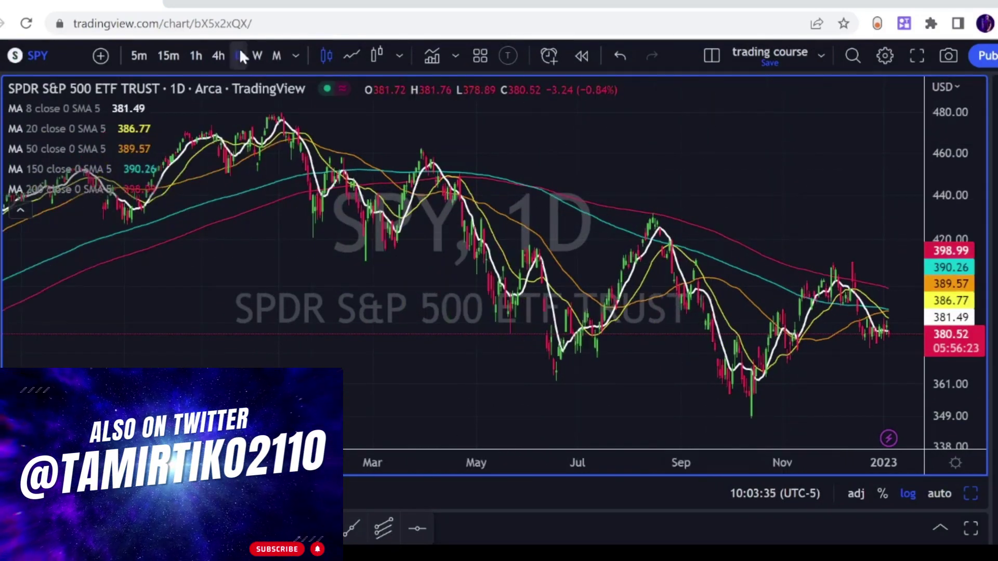
Step: Switch SPY to 1-hour candles and rescale its price axis
left_click(196, 54)
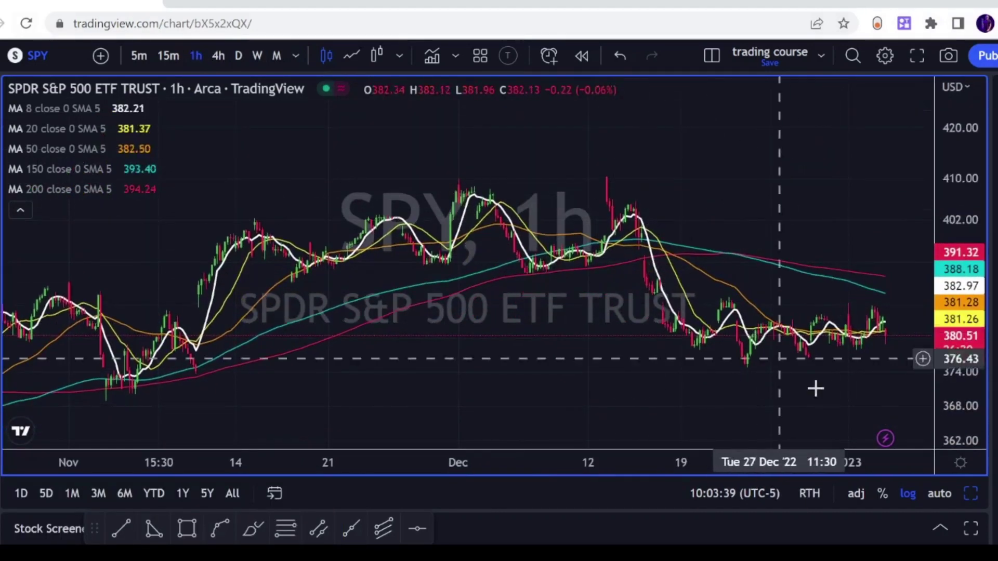
scroll(778, 362, "down", 1)
left_click_drag(965, 366, 956, 349)
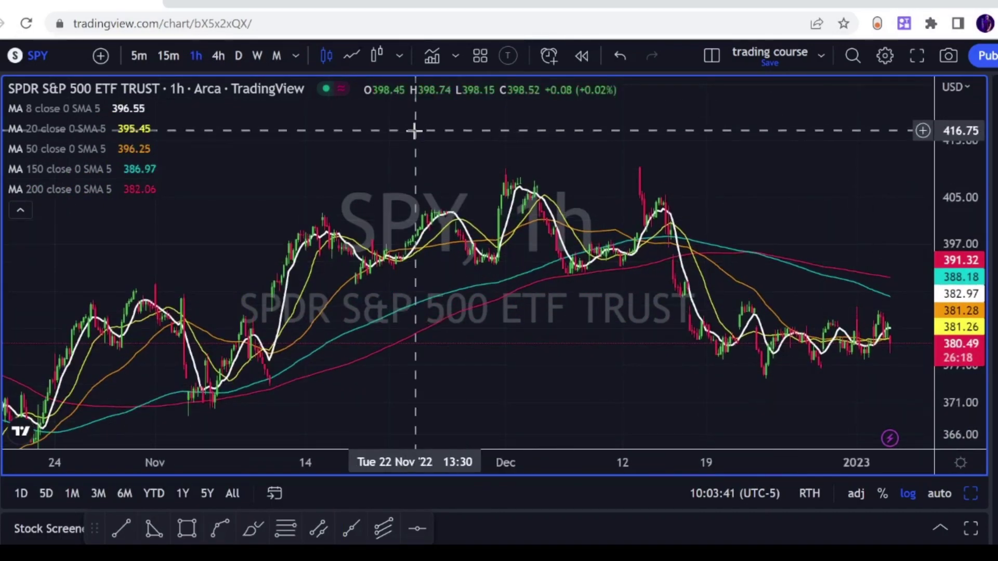
Step: Search for TLSA, then correct it to TSLA to load Tesla onto the chart
type("TLS")
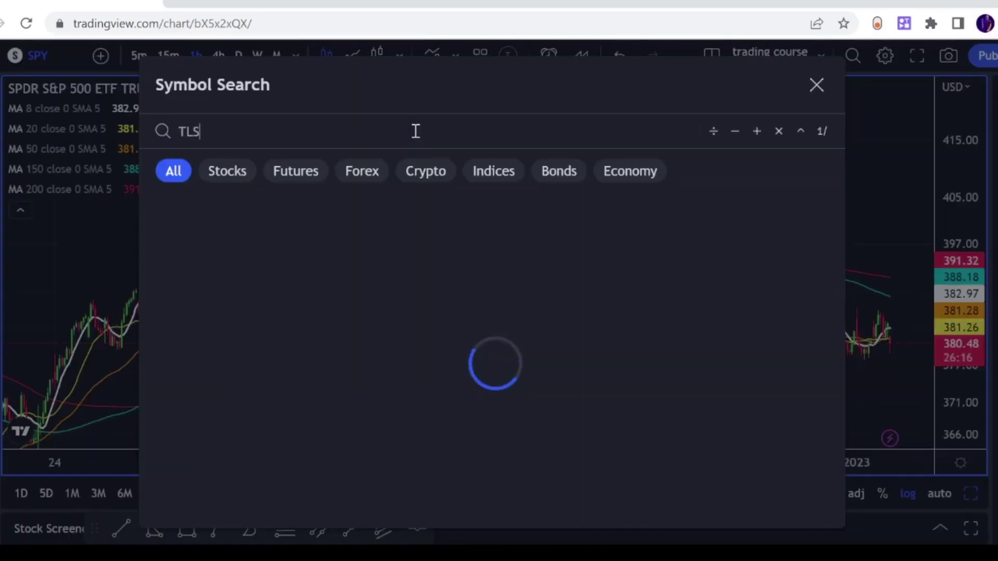
type("A")
key("Return")
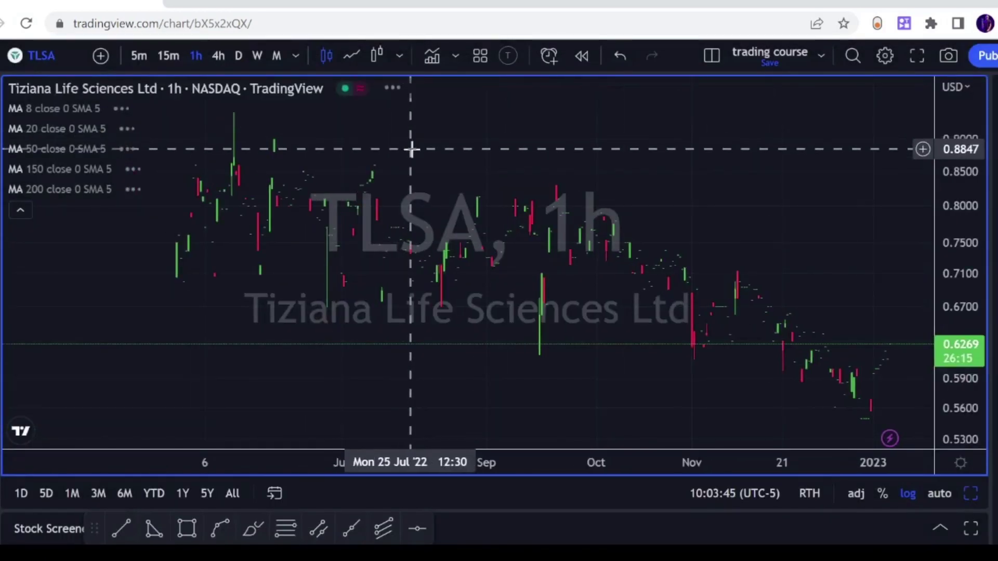
type("TSLA")
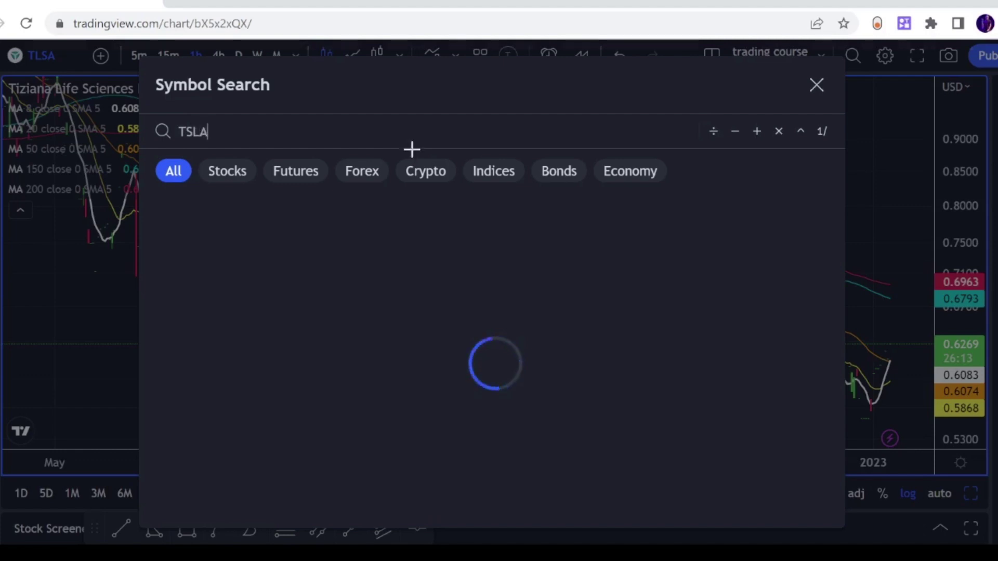
key("Return")
Step: Switch Tesla to 15-minute candles and fine-tune the price scale stretch
left_click(167, 54)
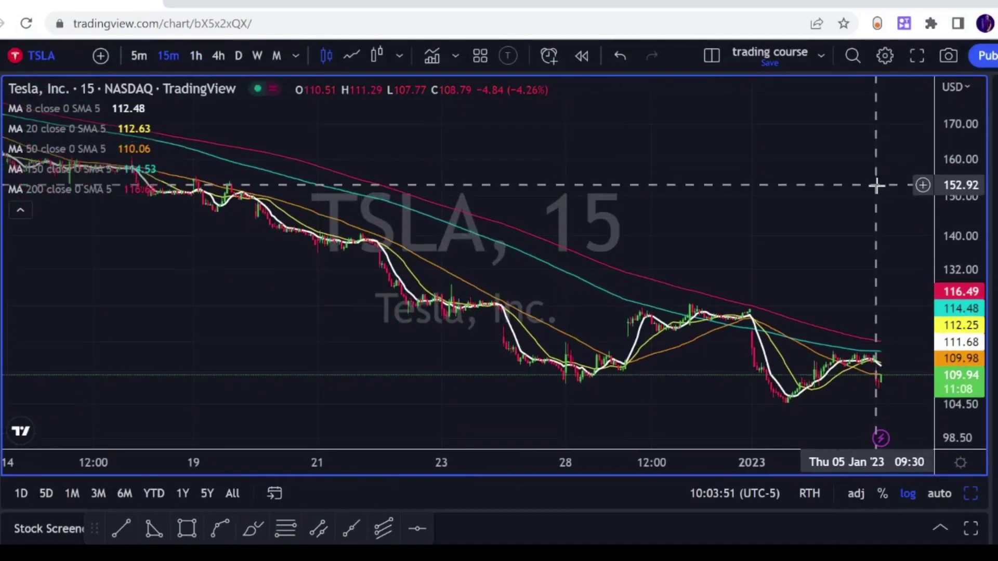
scroll(876, 185, "up", 1)
left_click_drag(946, 300, 947, 276)
scroll(834, 216, "down", 2)
scroll(847, 263, "up", 1)
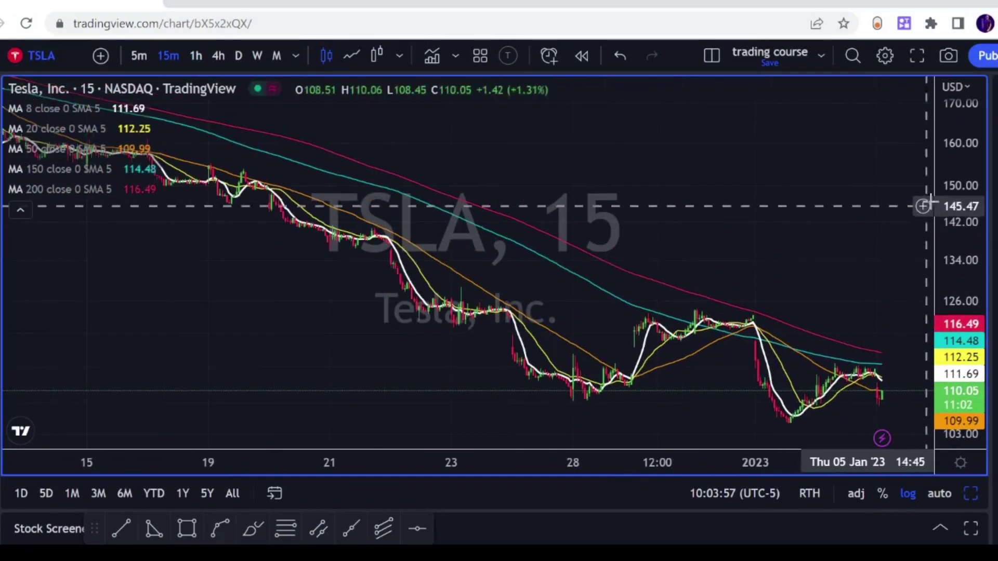
scroll(922, 209, "down", 3)
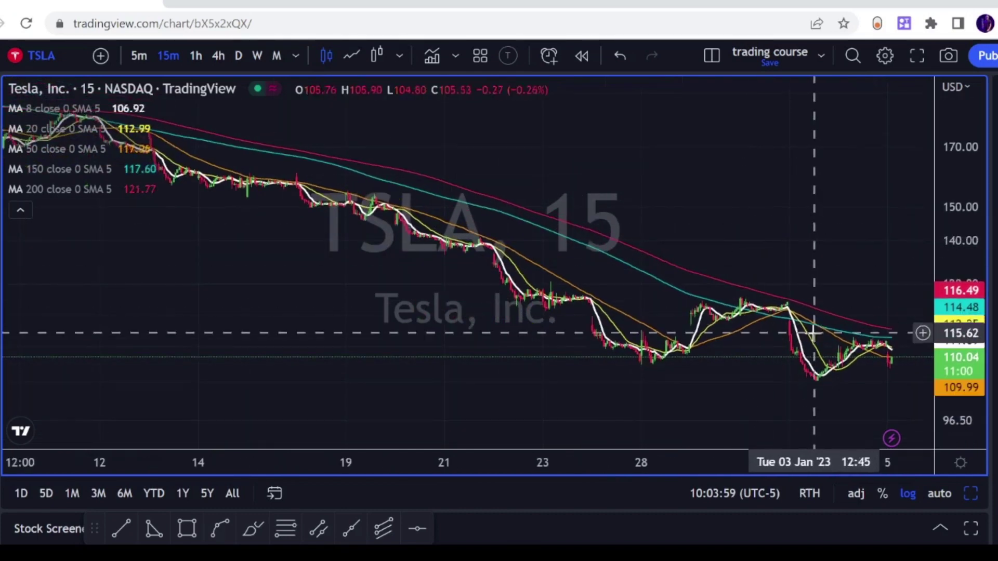
left_click_drag(959, 301, 960, 310)
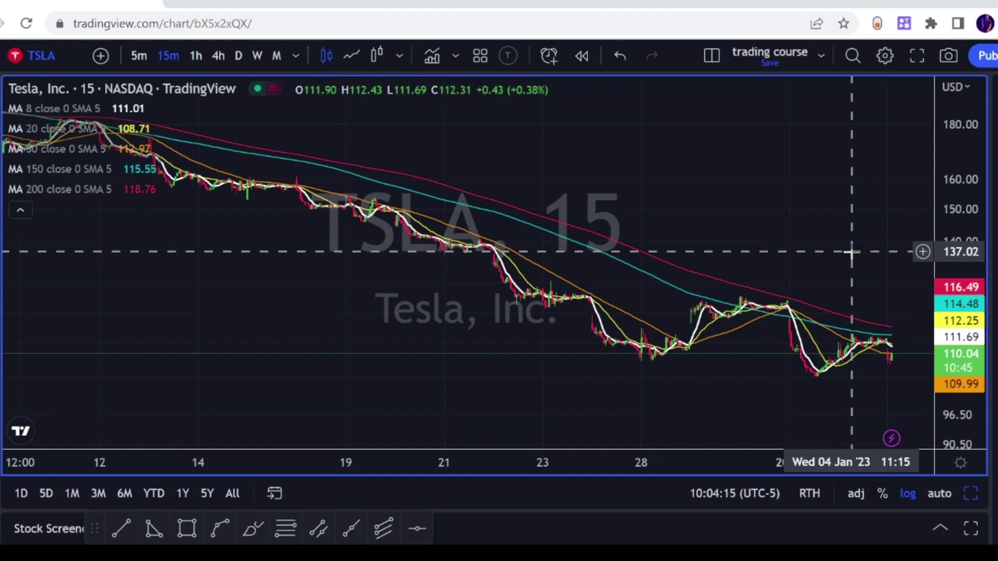
scroll(852, 253, "up", 1)
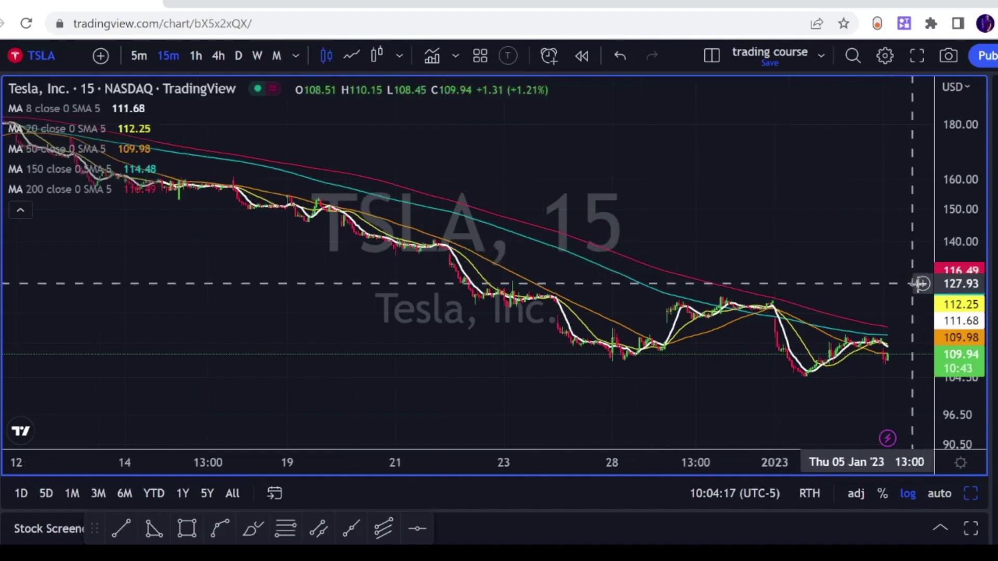
scroll(798, 205, "down", 3)
Step: Hide the MA 200, 150, 50, 20 and 8 lines and collapse the legend
mouse_move(148, 189)
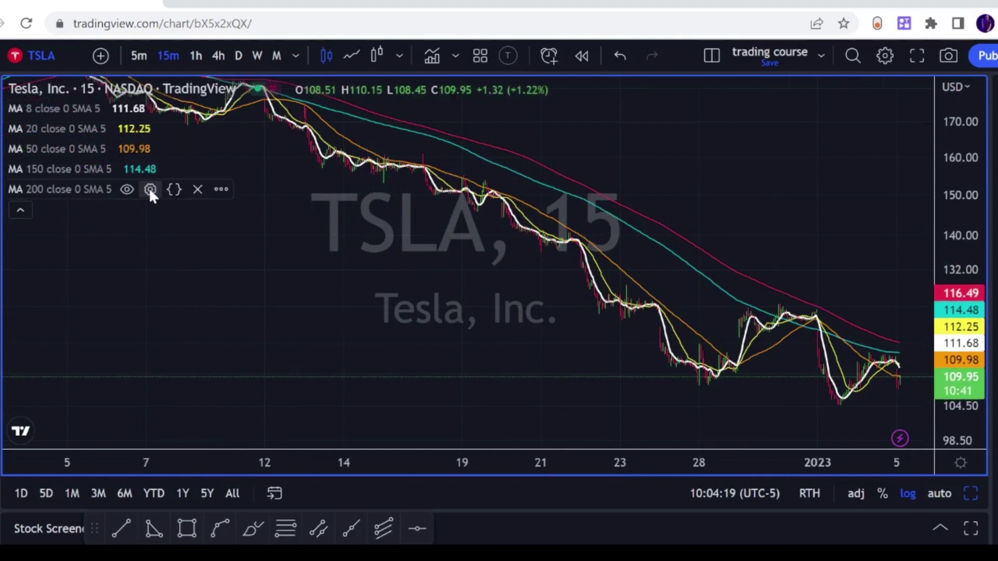
left_click(127, 189)
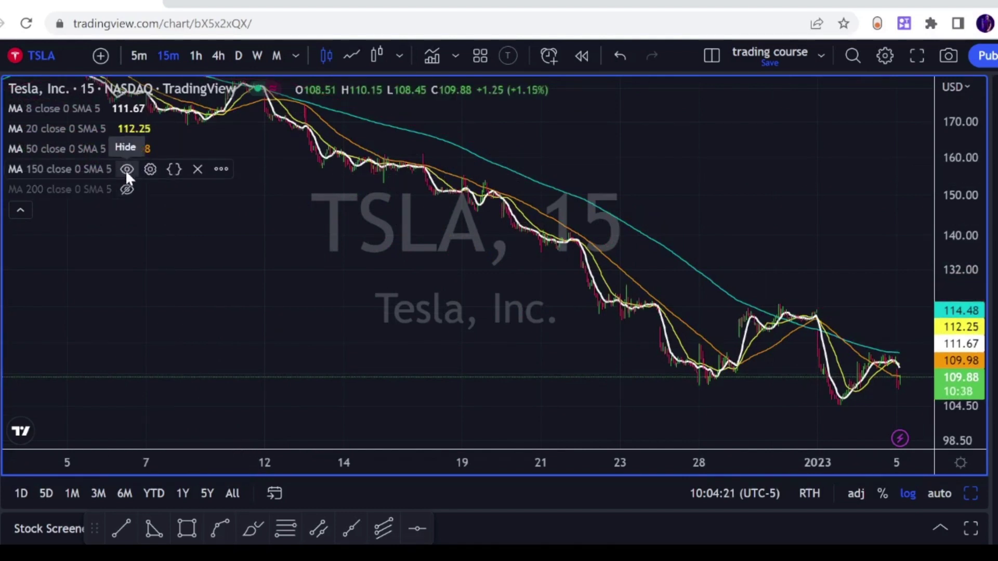
left_click(127, 169)
left_click(121, 149)
left_click(120, 129)
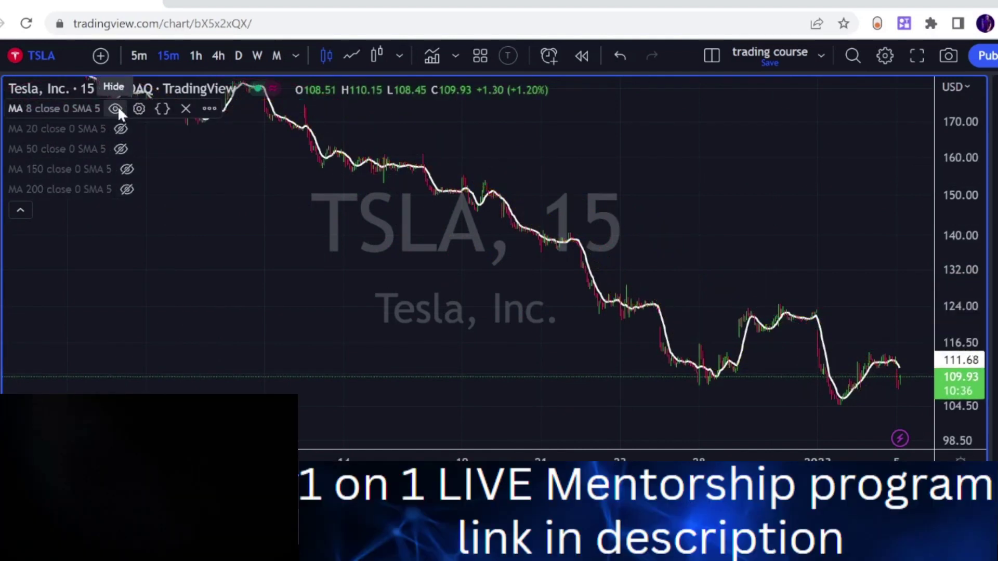
left_click(118, 108)
left_click(21, 208)
Step: Switch Tesla to daily candles, fit them into view, and open the Indicators list
scroll(654, 223, "up", 3)
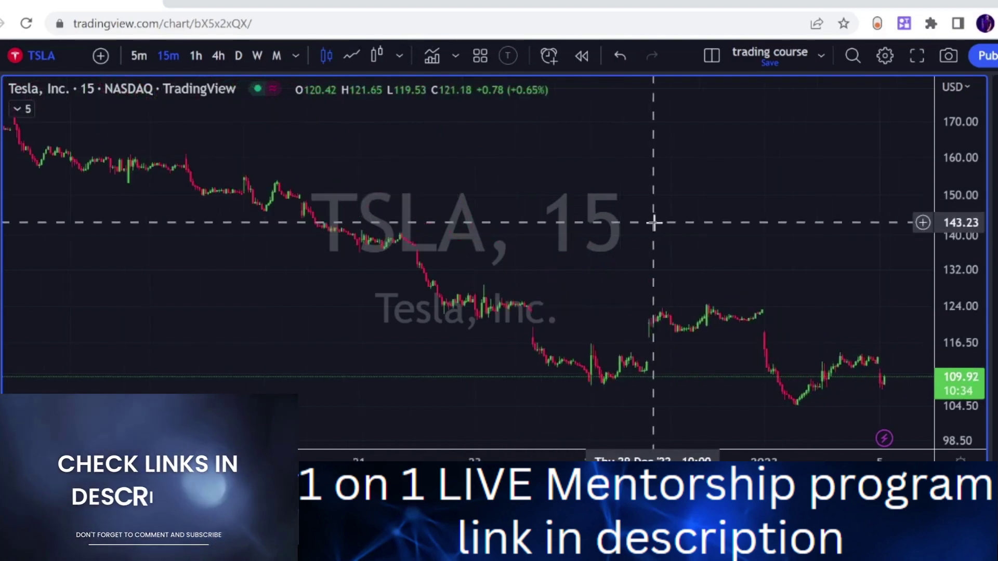
left_click_drag(939, 236, 939, 266)
left_click(233, 57)
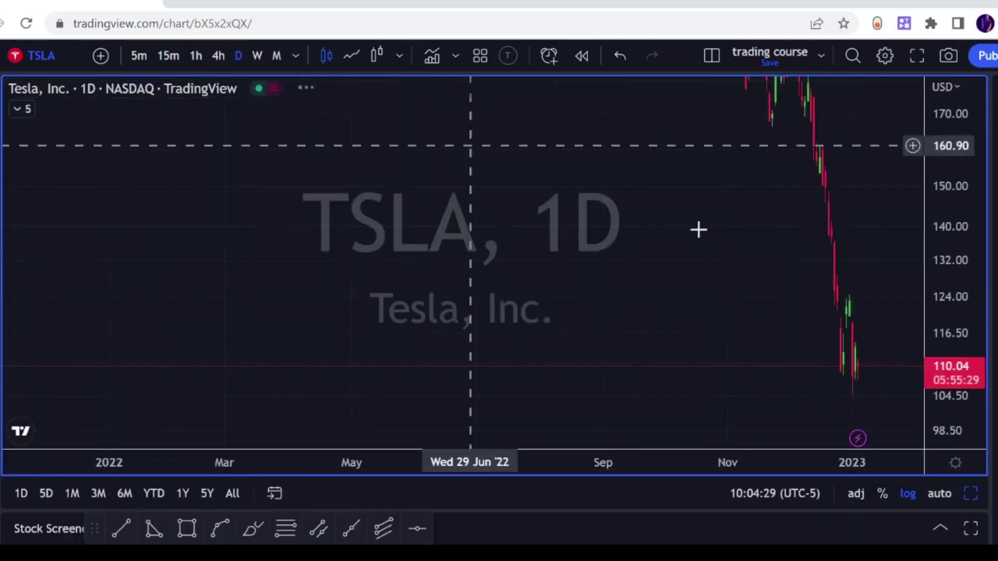
left_click_drag(974, 223, 957, 343)
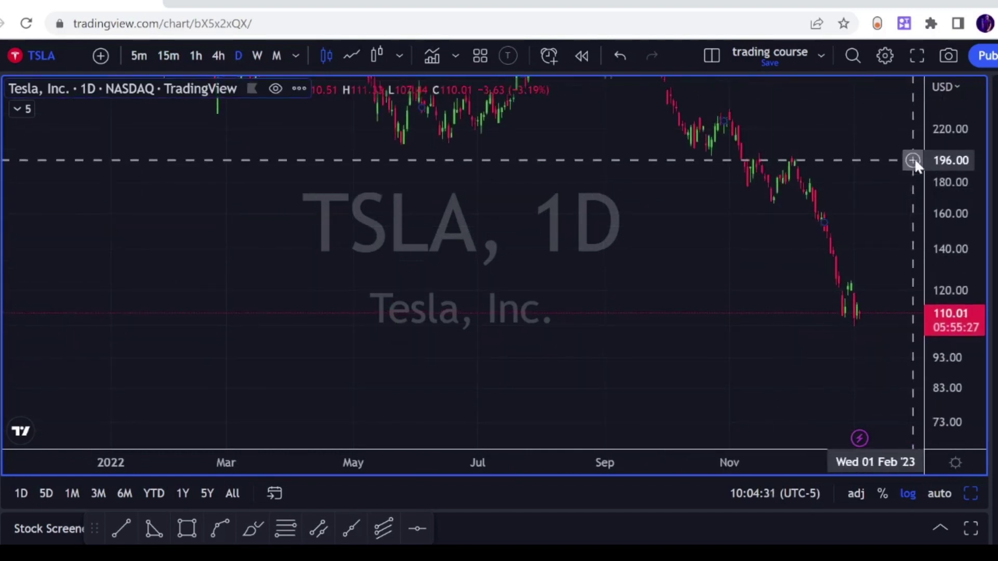
left_click_drag(949, 152, 949, 216)
left_click_drag(857, 161, 831, 245)
scroll(830, 245, "up", 3)
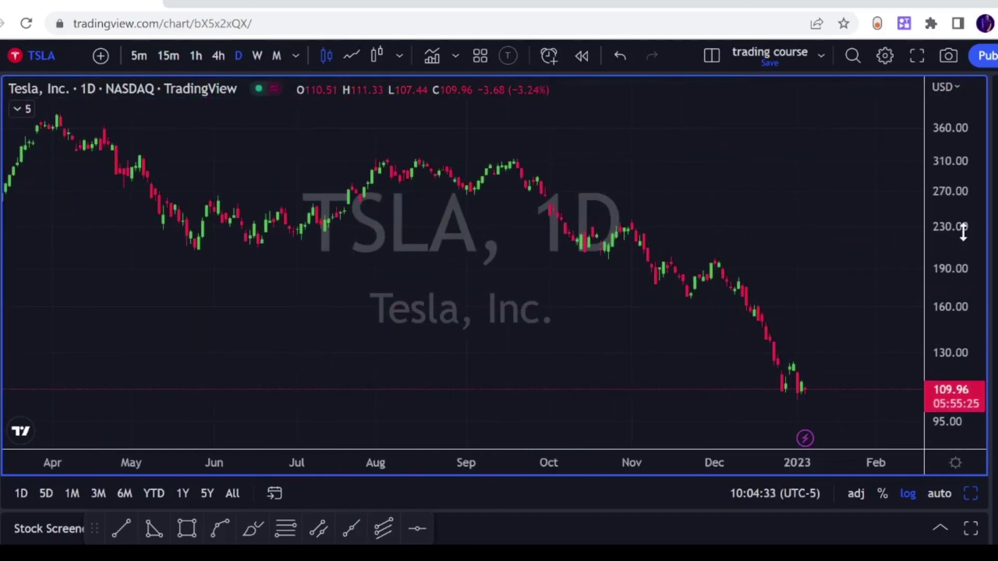
scroll(796, 232, "up", 2)
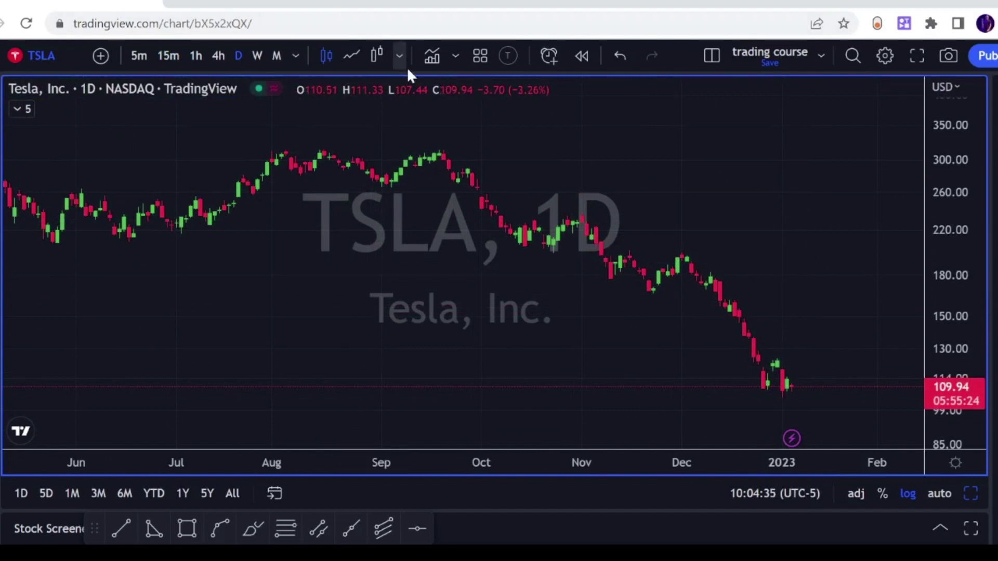
left_click(431, 56)
Step: Add Average True Range via an 'atr' search and resize its pane beneath the daily chart
type("atr")
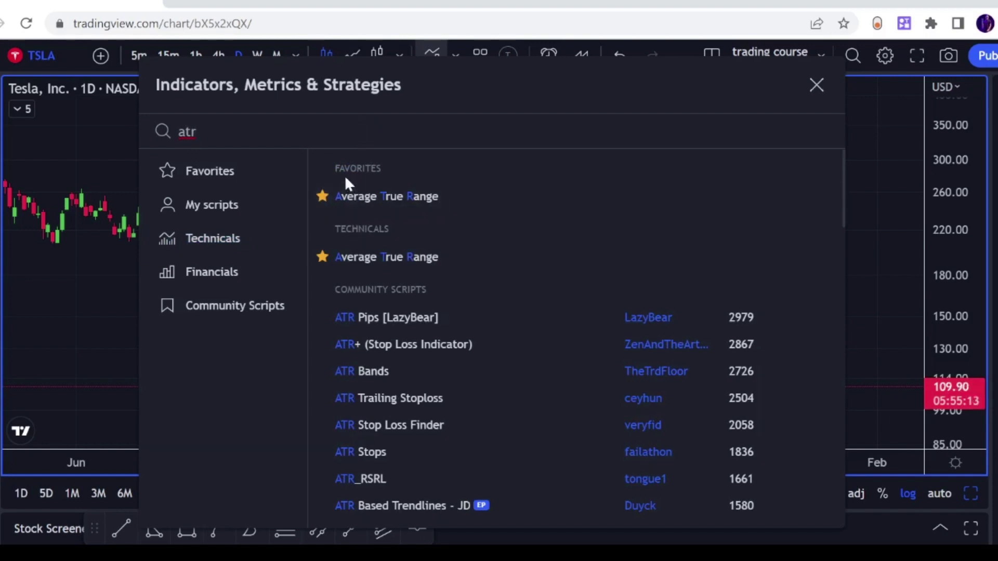
left_click(350, 192)
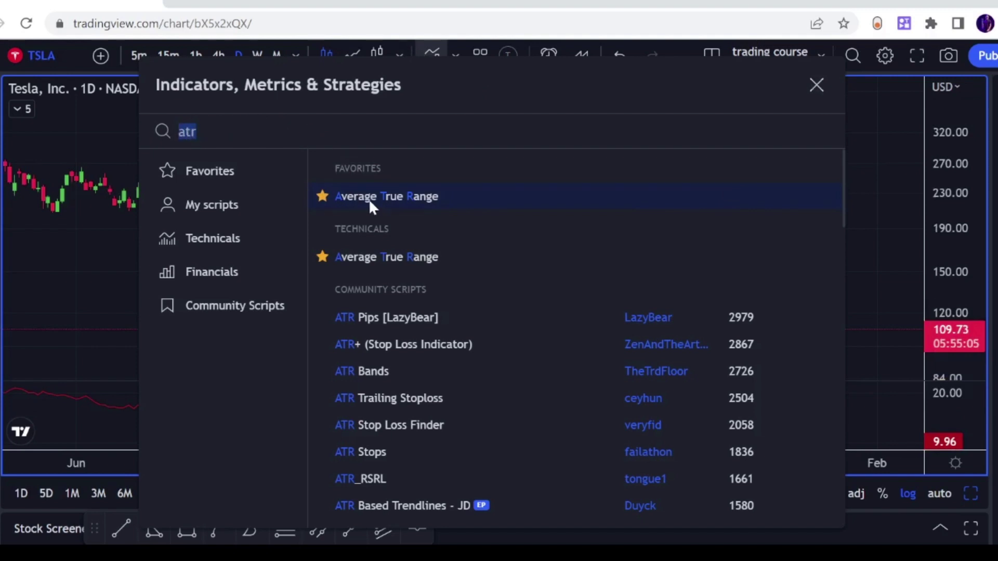
left_click(815, 86)
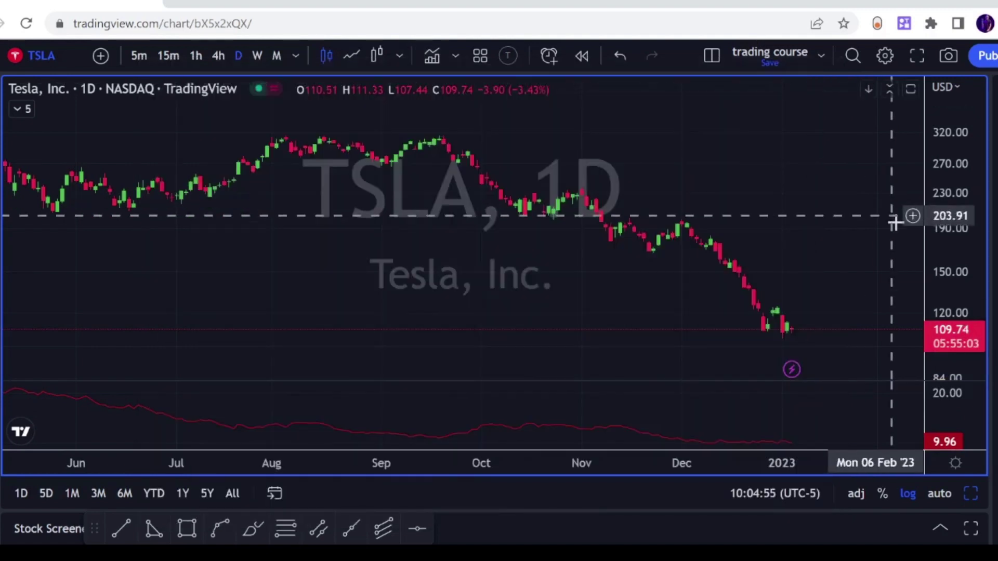
left_click_drag(847, 380, 841, 359)
scroll(841, 373, "down", 4)
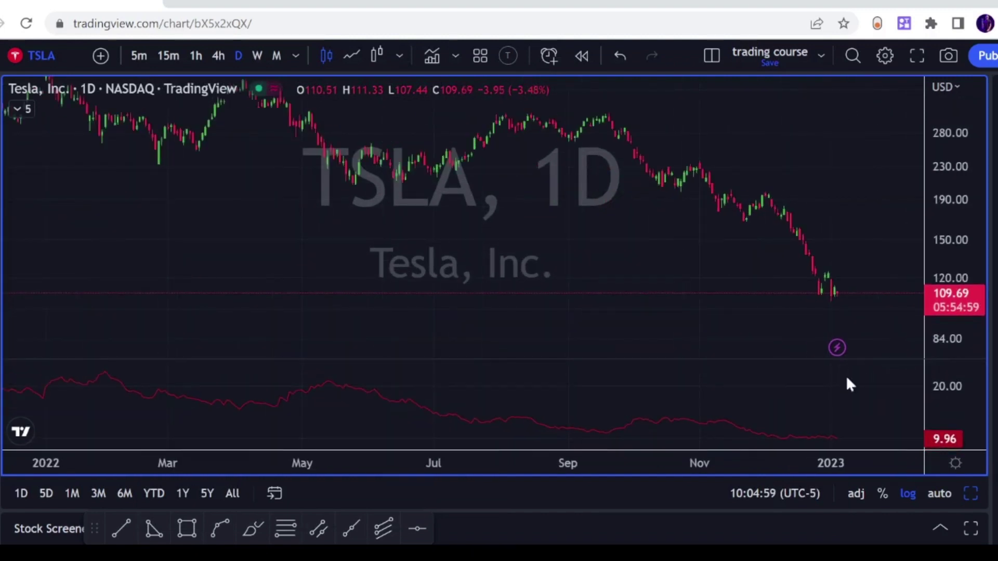
left_click_drag(775, 357, 789, 364)
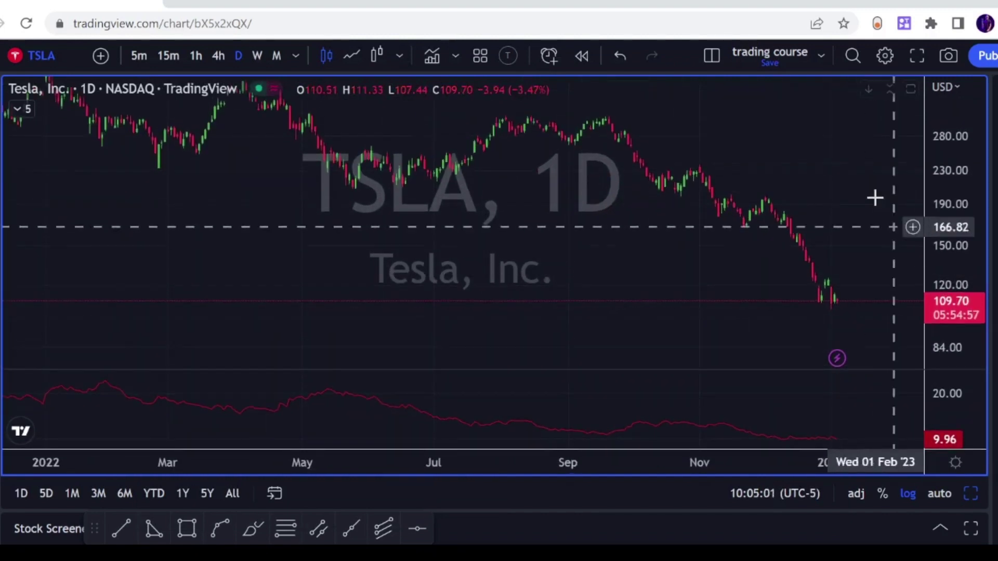
scroll(864, 213, "up", 3)
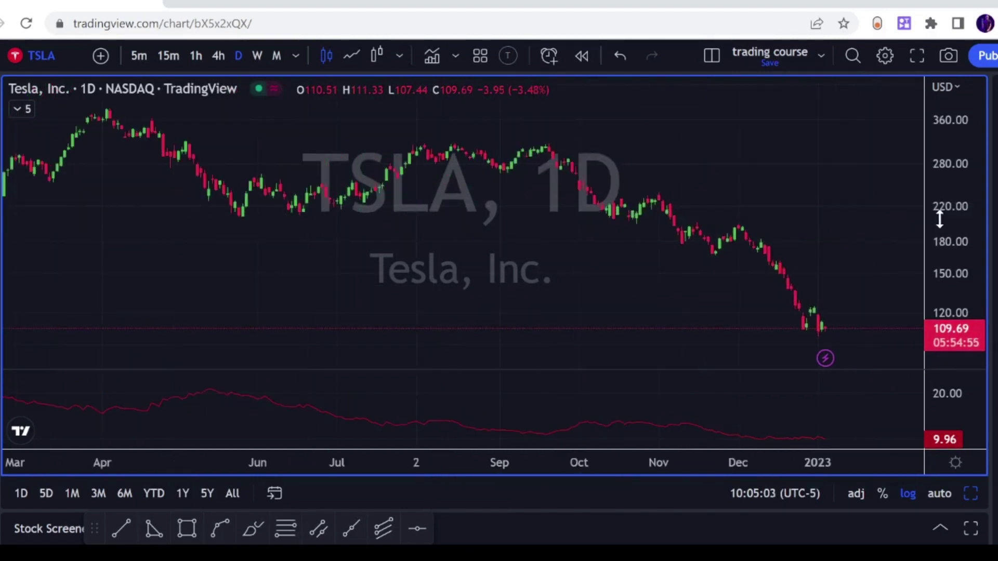
scroll(846, 207, "up", 2)
scroll(845, 207, "down", 2)
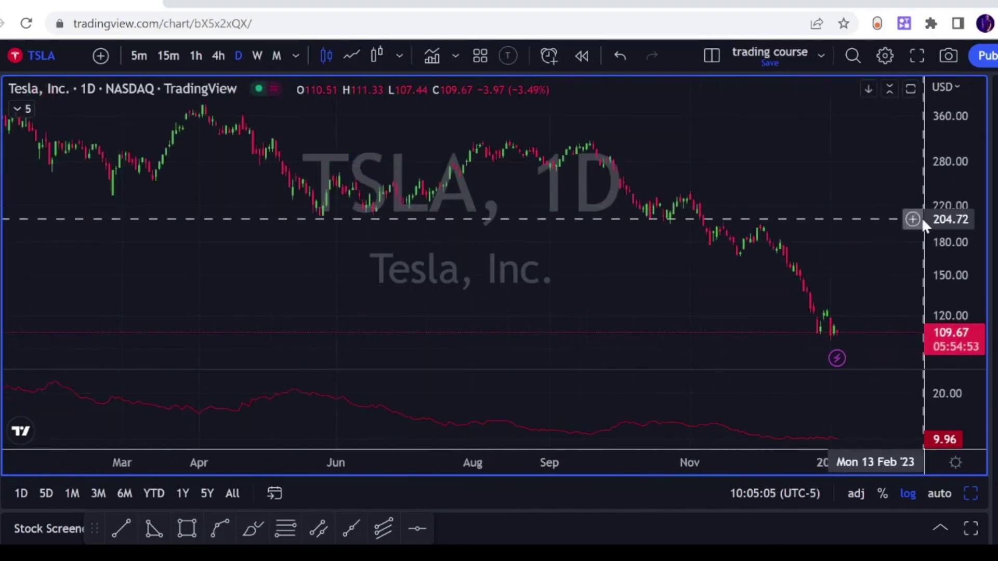
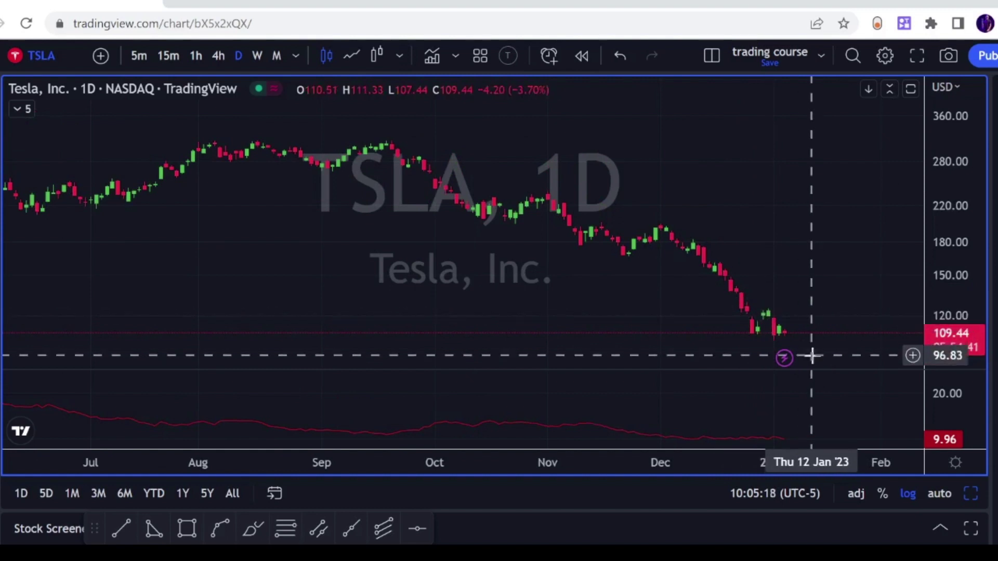
Step: Pan the TSLA daily chart so June sits at the left edge
left_click_drag(791, 268, 824, 320)
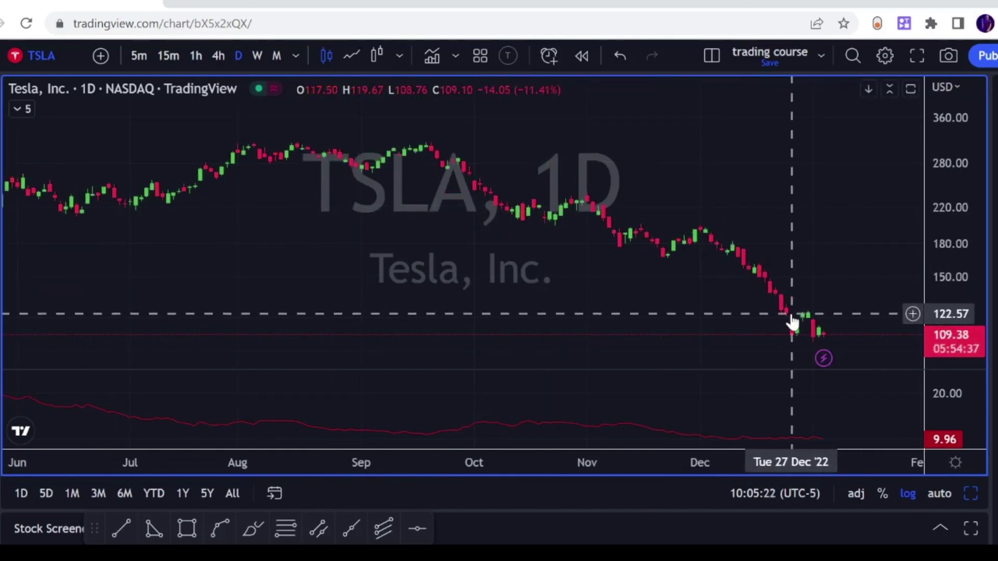
double_click(571, 433)
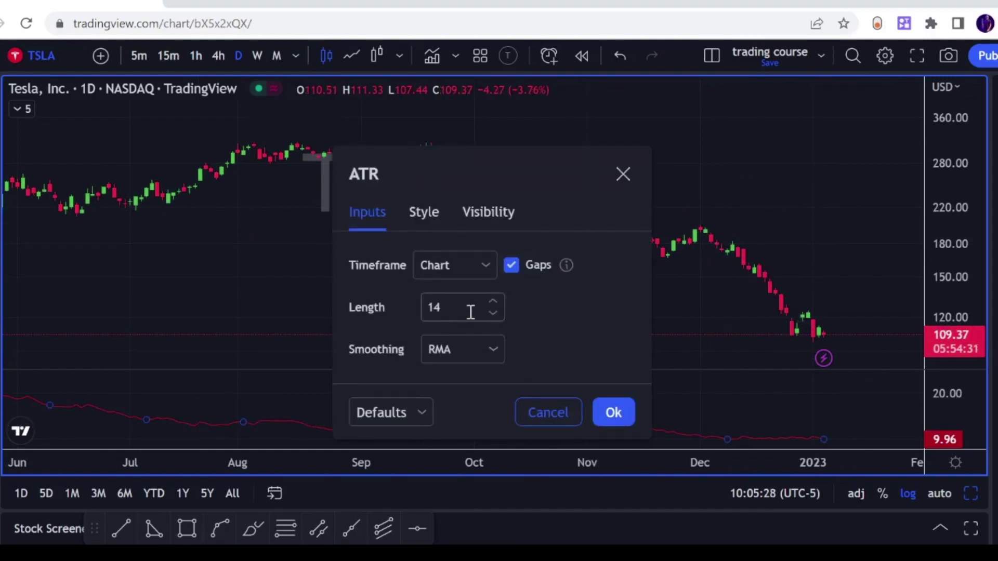
left_click(452, 358)
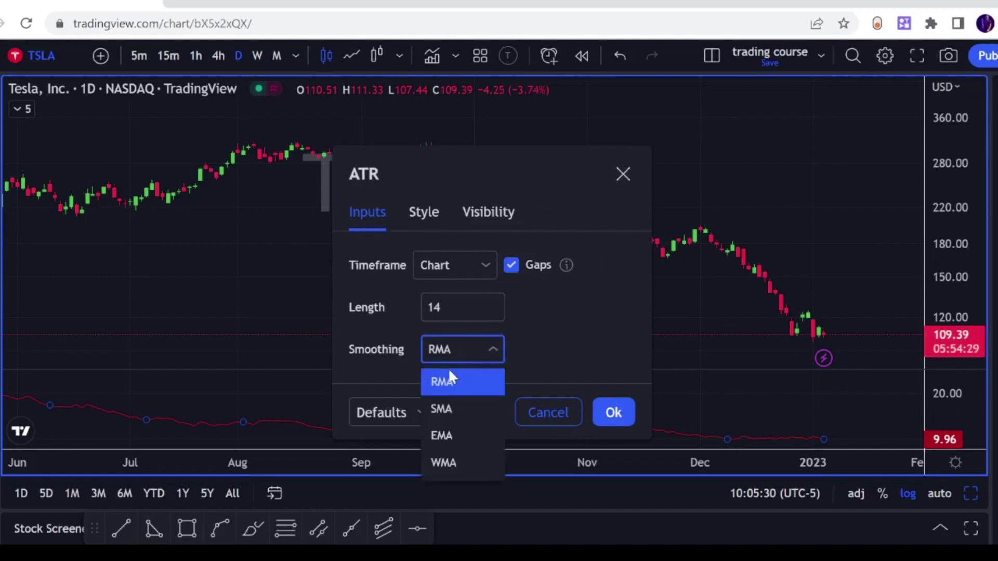
left_click(613, 347)
left_click(421, 209)
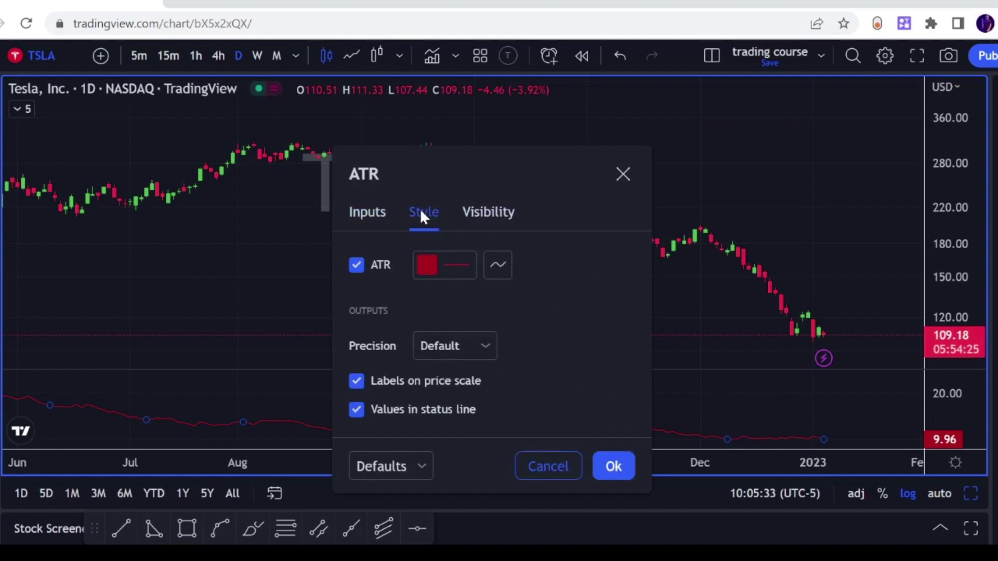
left_click(373, 216)
left_click(613, 416)
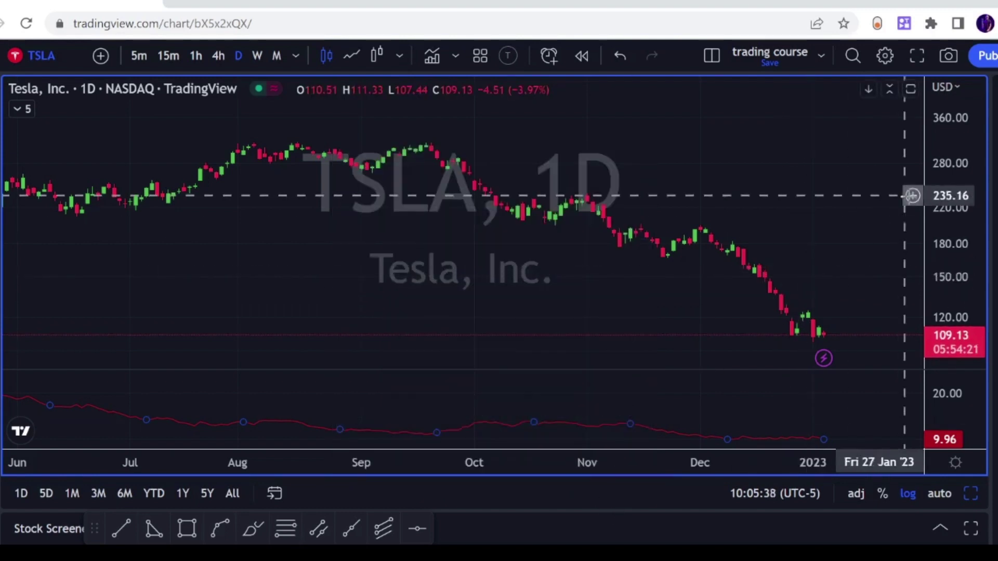
Step: Zoom the TSLA daily chart and draw a horizontal line at the recent low, 106.76
scroll(881, 192, "down", 3)
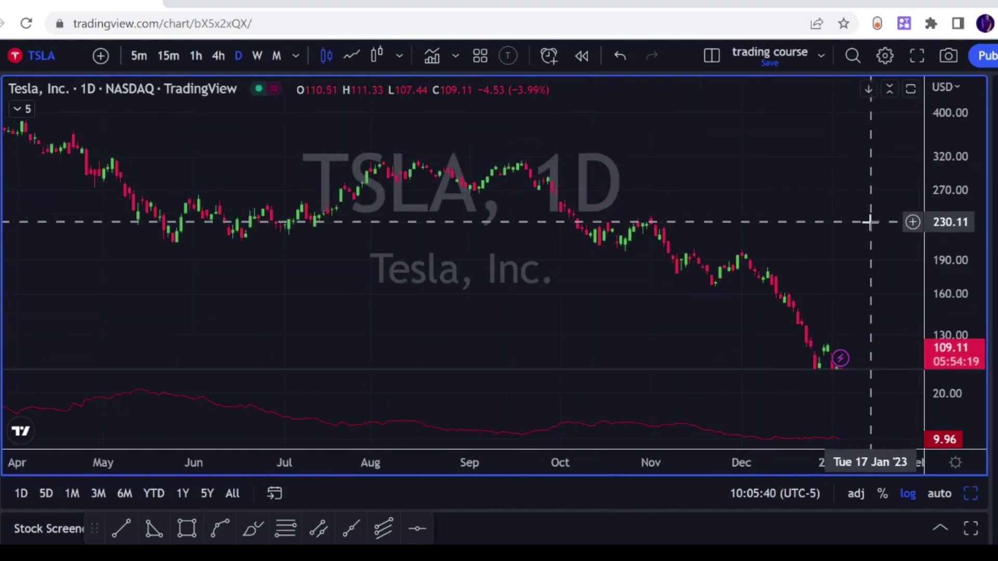
scroll(832, 244, "up", 3)
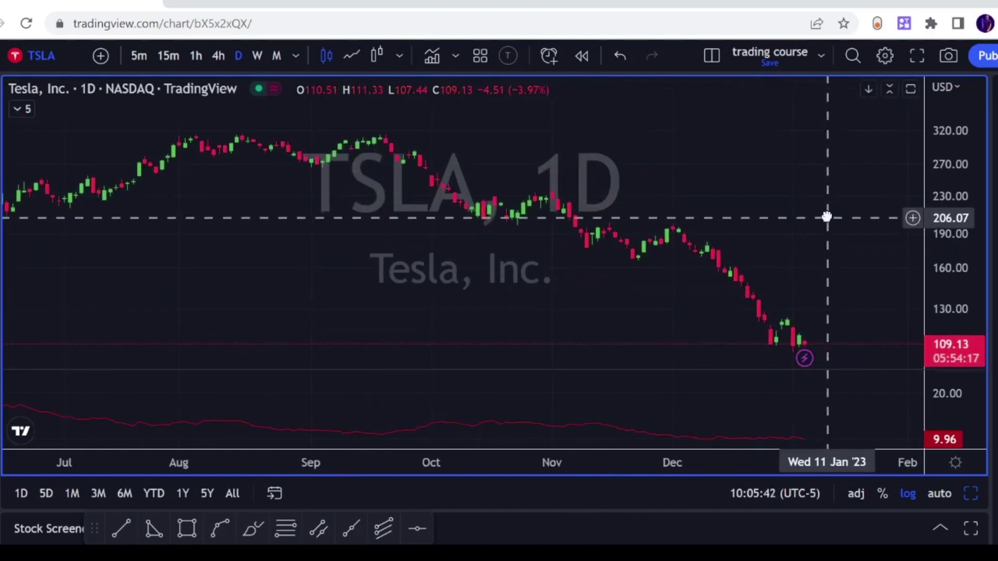
scroll(827, 216, "up", 2)
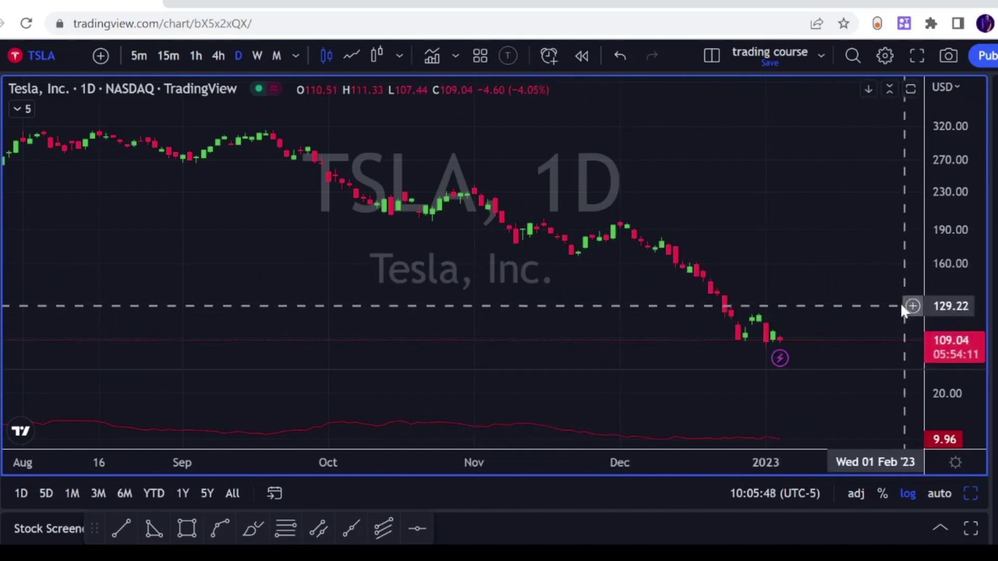
scroll(866, 261, "down", 2)
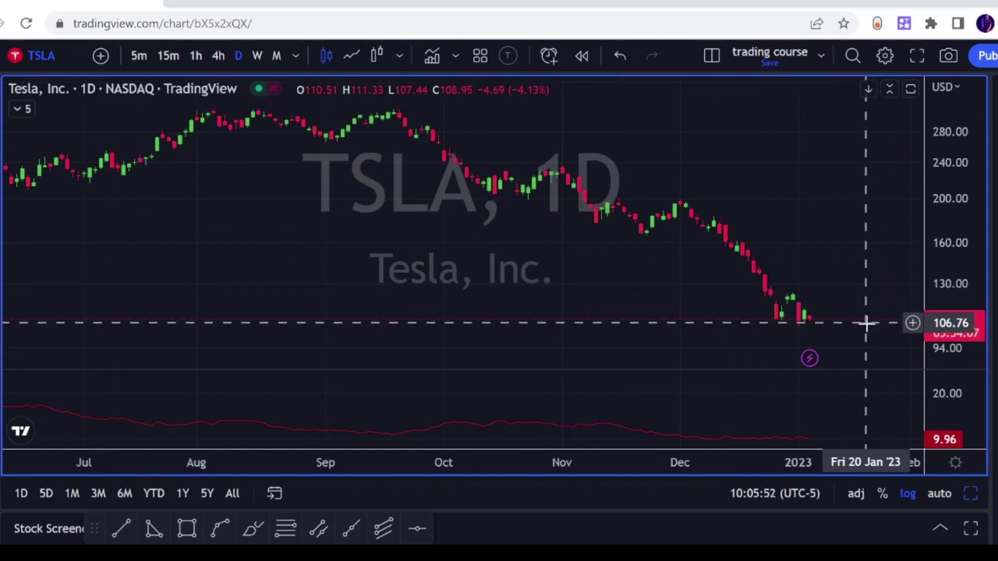
key("alt+h")
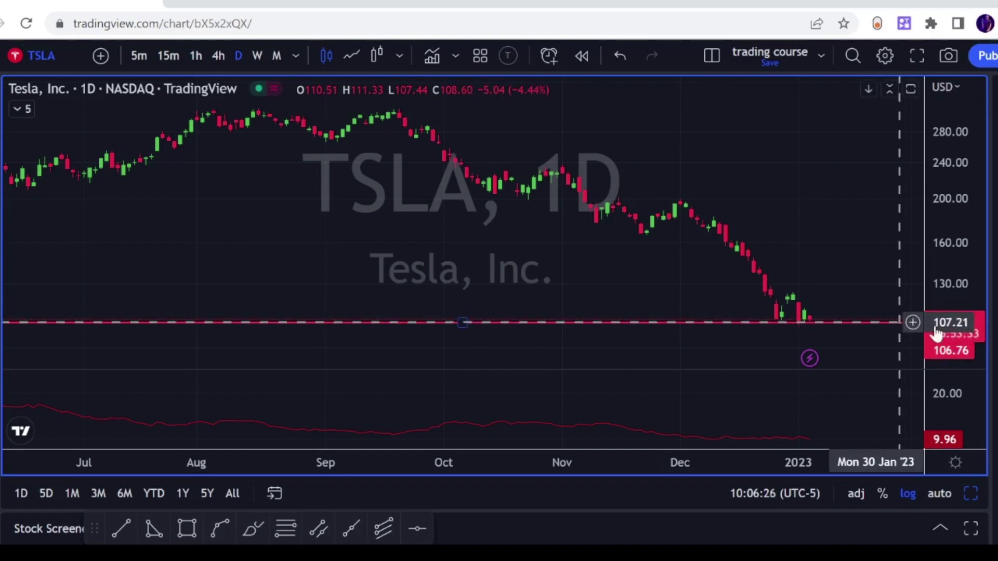
Step: Stretch the price scale and add a second TSLA horizontal line at 118.27
left_click_drag(939, 332, 941, 309)
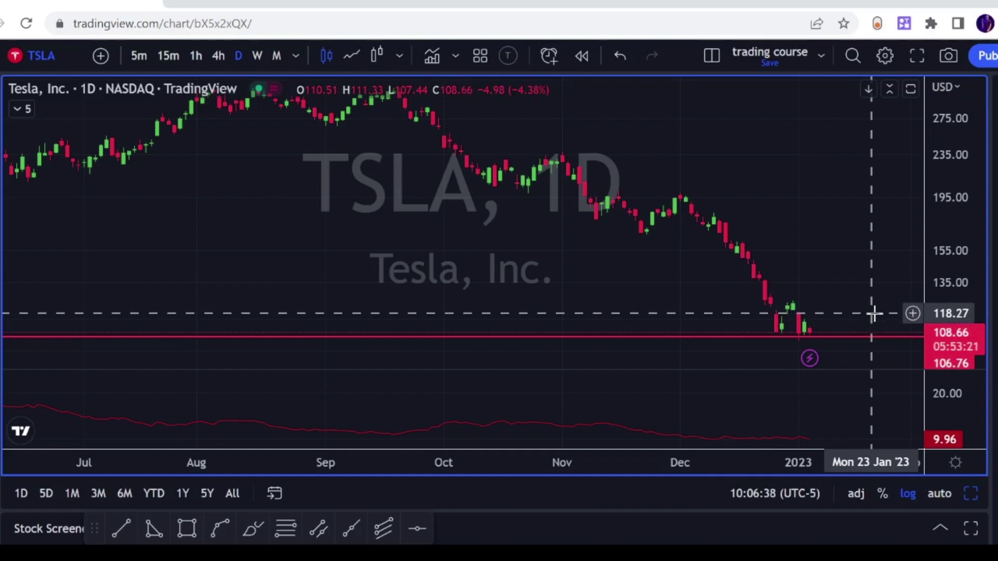
left_click(800, 313)
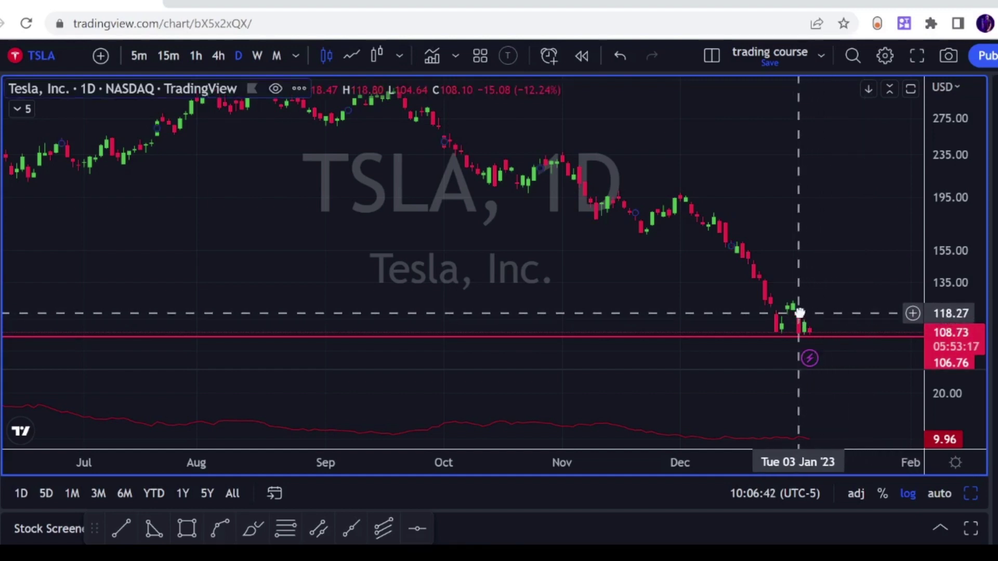
key("alt+h")
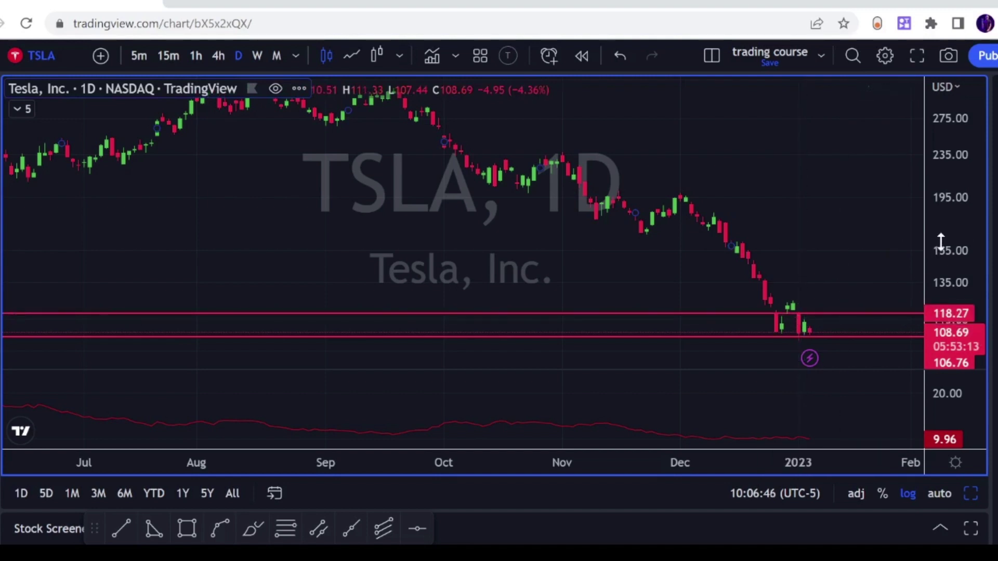
Step: Change the chart symbol to SPY
scroll(850, 250, "down", 3)
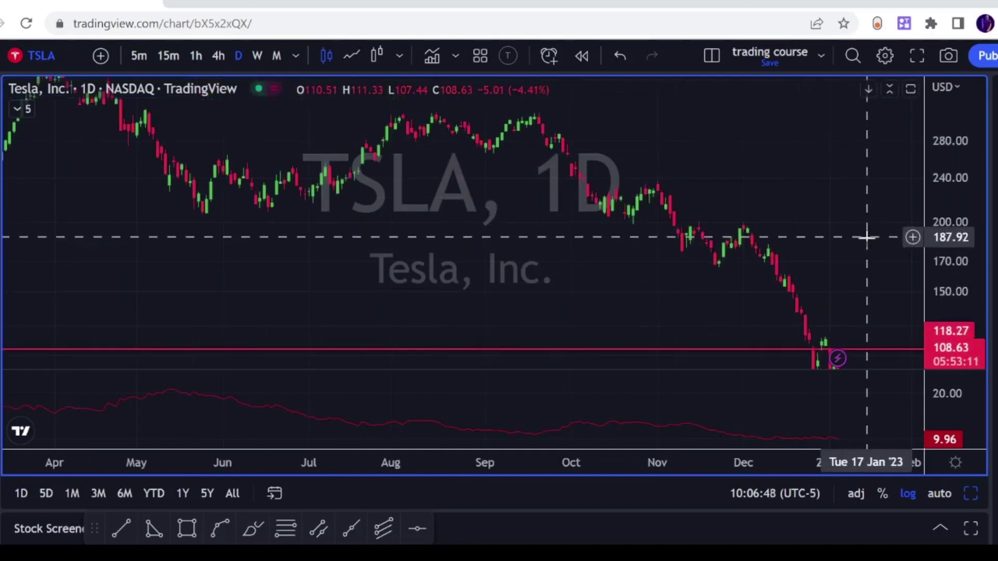
type("SPY")
key("Return")
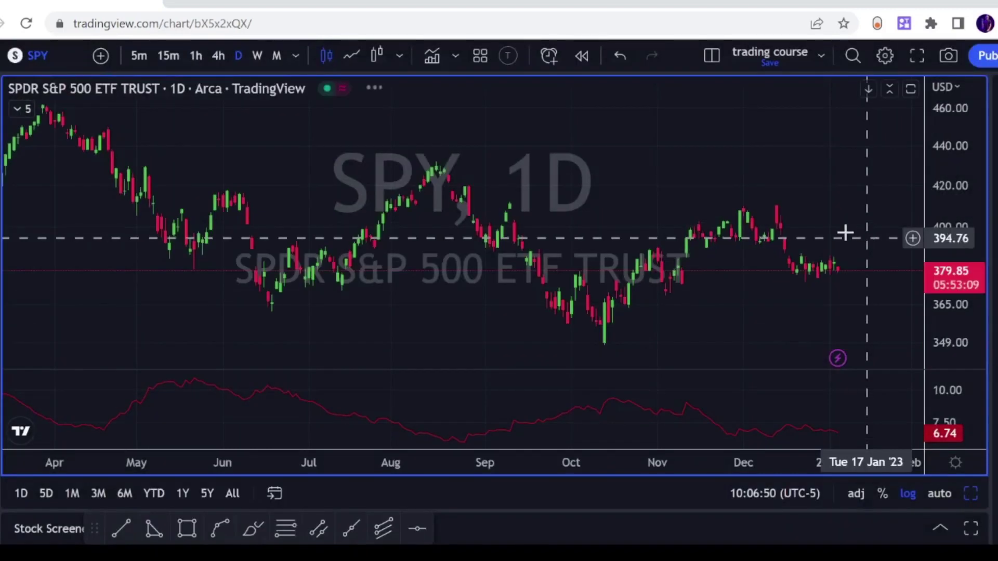
Step: Switch SPY to 15-minute bars and fit the candles and ATR line into view
left_click(168, 56)
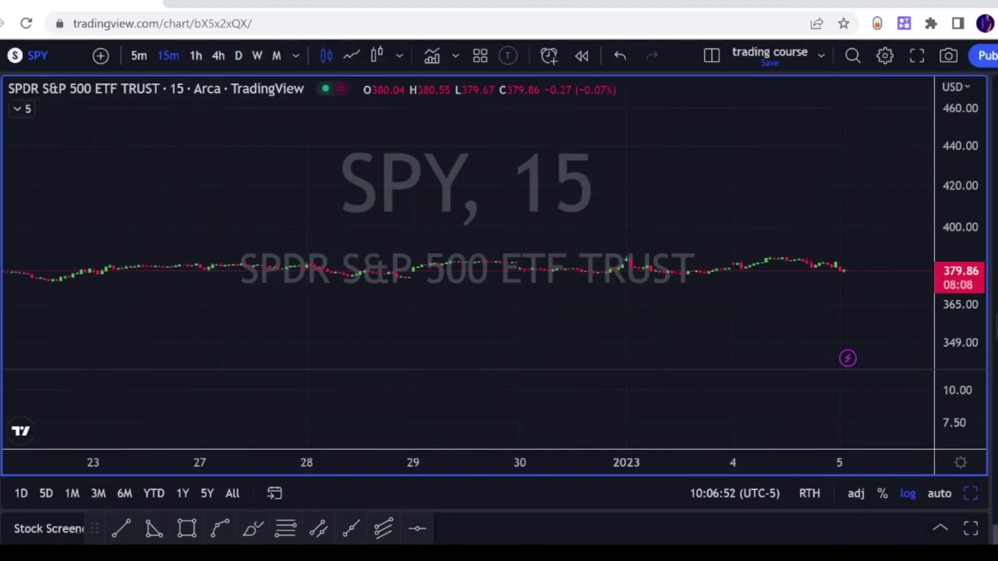
left_click_drag(953, 296, 858, 145)
scroll(864, 205, "down", 4)
left_click_drag(858, 236, 828, 176)
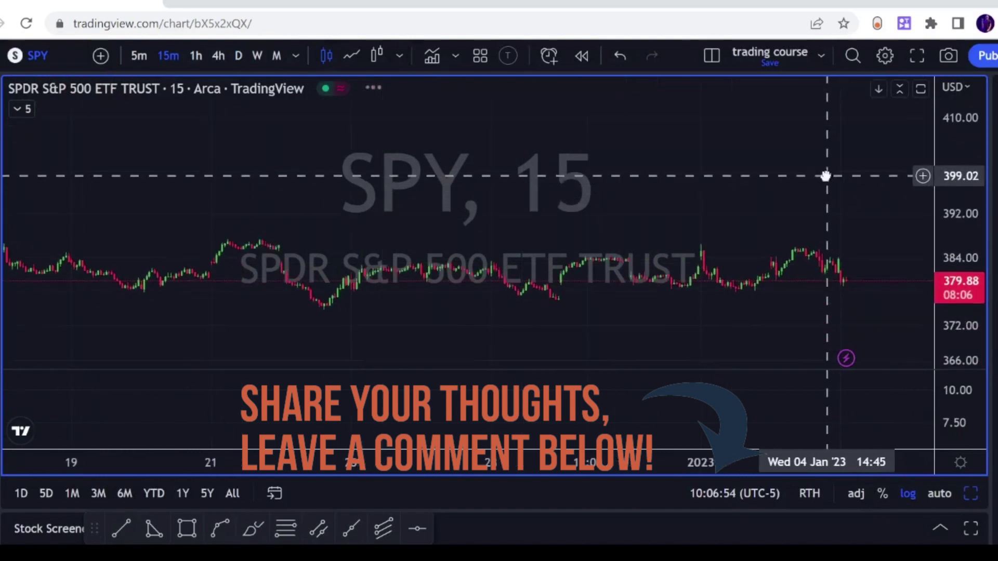
left_click_drag(954, 423, 949, 449)
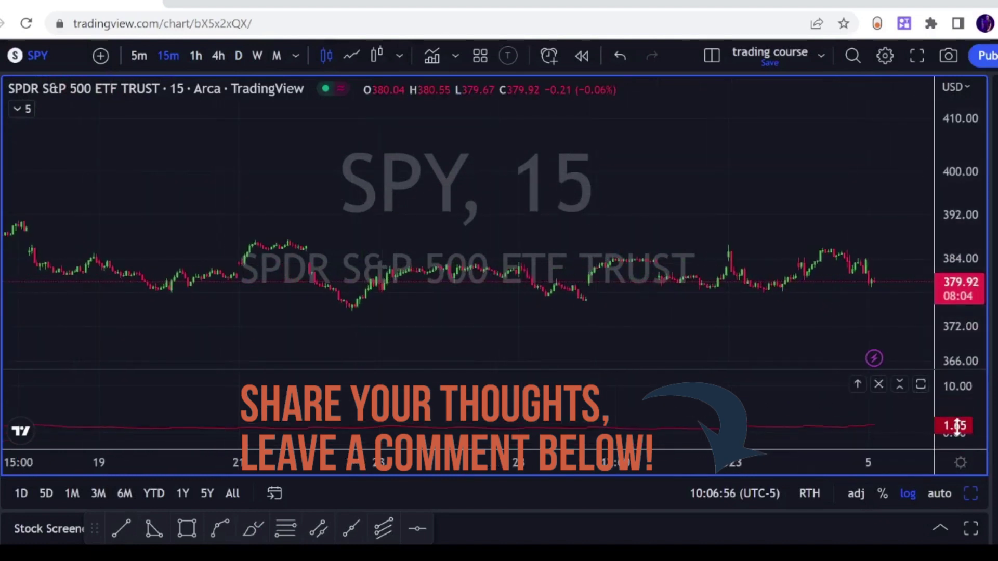
scroll(826, 395, "down", 3)
left_click_drag(798, 393, 808, 395)
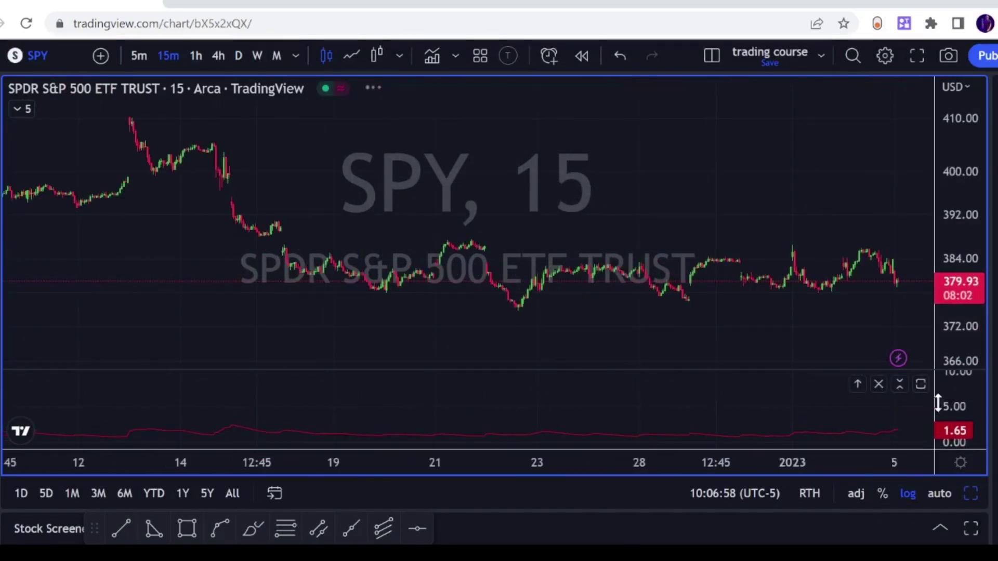
left_click_drag(942, 403, 943, 389)
left_click_drag(841, 401, 833, 397)
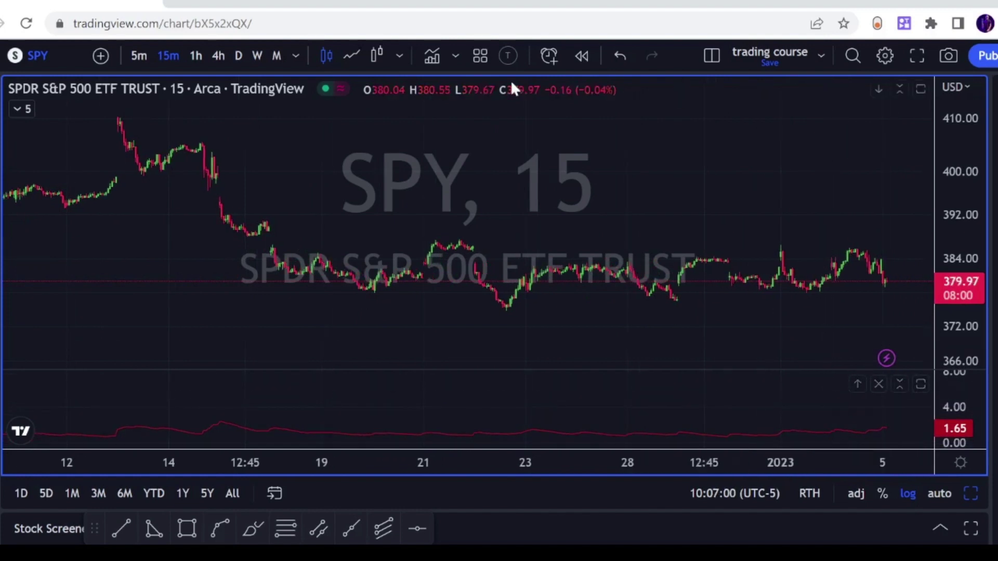
left_click_drag(939, 246, 937, 228)
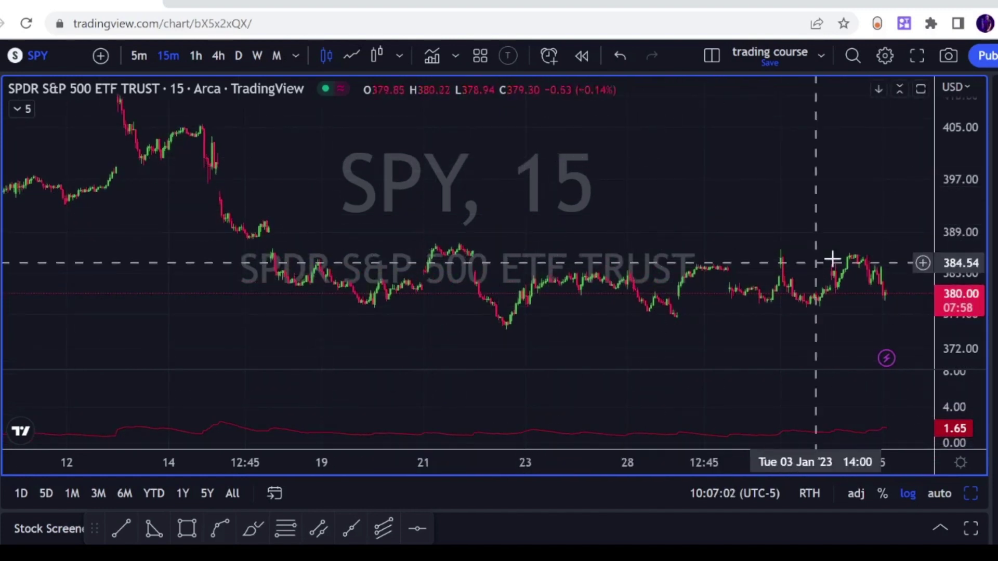
scroll(886, 279, "up", 1)
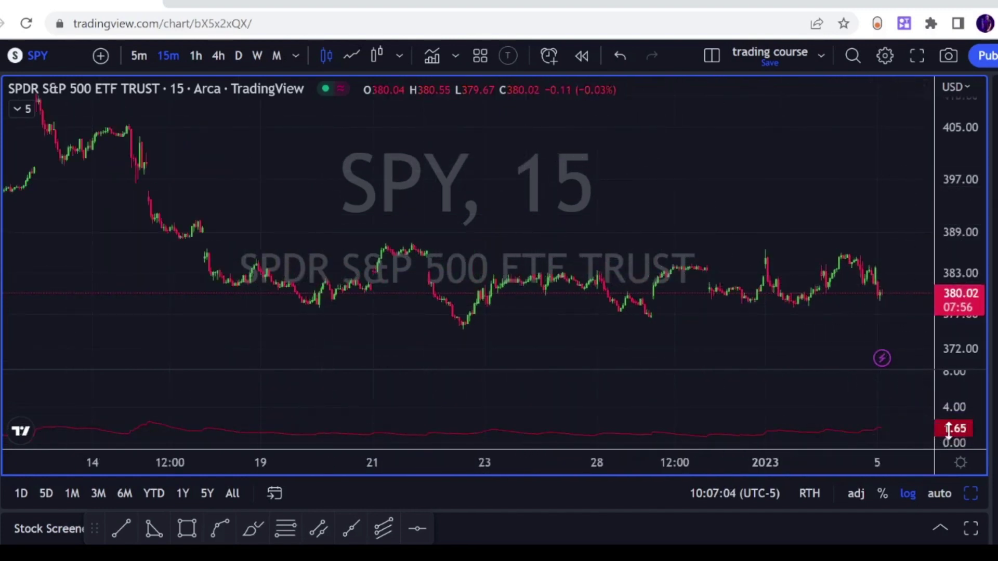
Step: Fine-tune the price scale and add a horizontal support line at 378.37
left_click_drag(947, 319, 943, 283)
scroll(850, 238, "up", 2)
left_click_drag(848, 236, 847, 232)
scroll(847, 231, "up", 3)
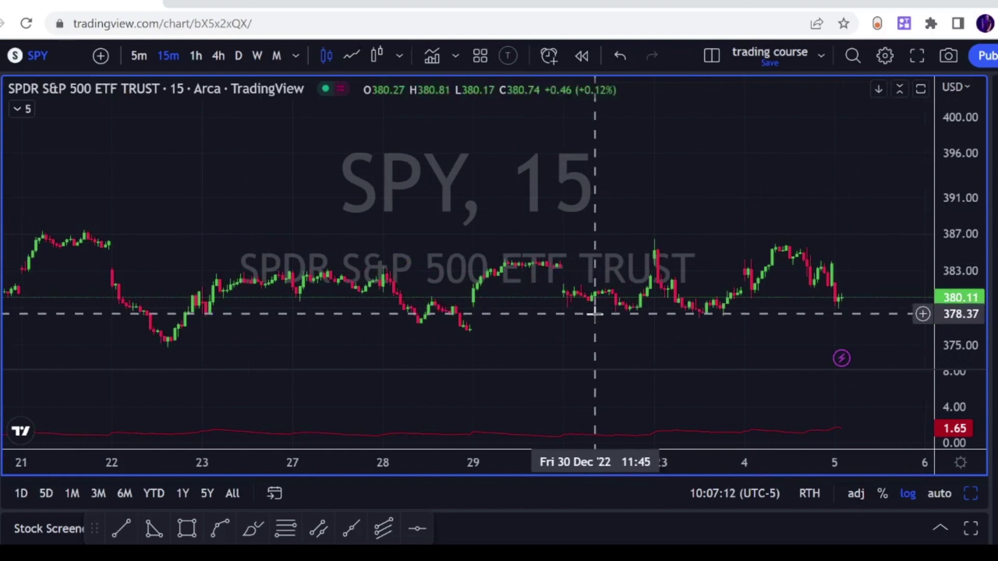
key("alt+h")
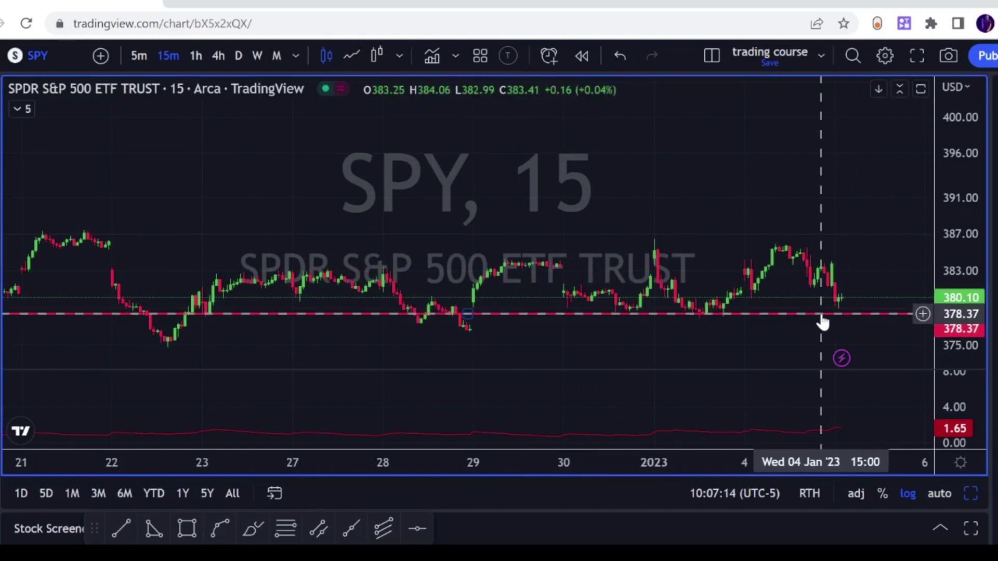
left_click_drag(902, 269, 904, 249)
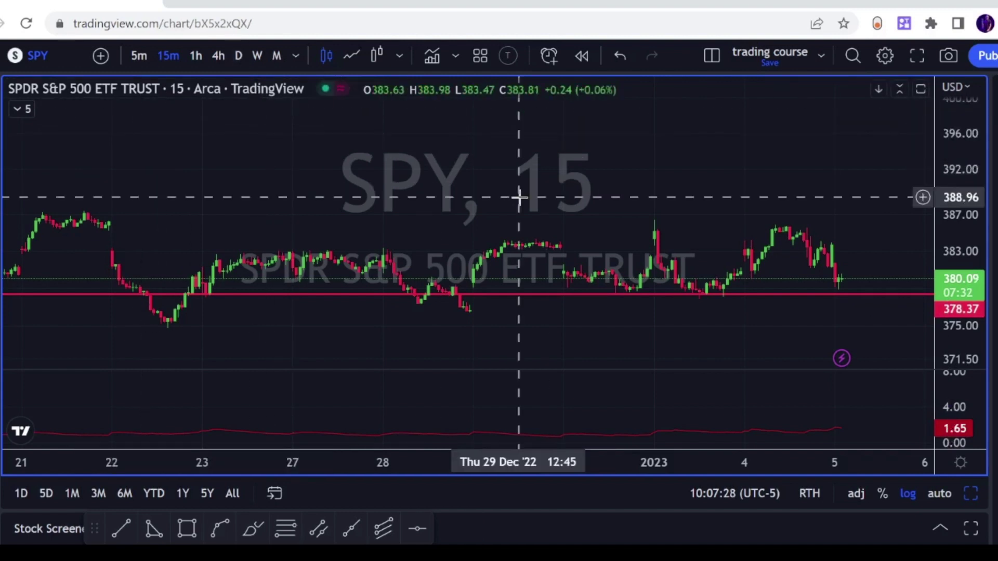
Step: Load MSFT and switch it to weekly bars
type("T")
key("BackSpace")
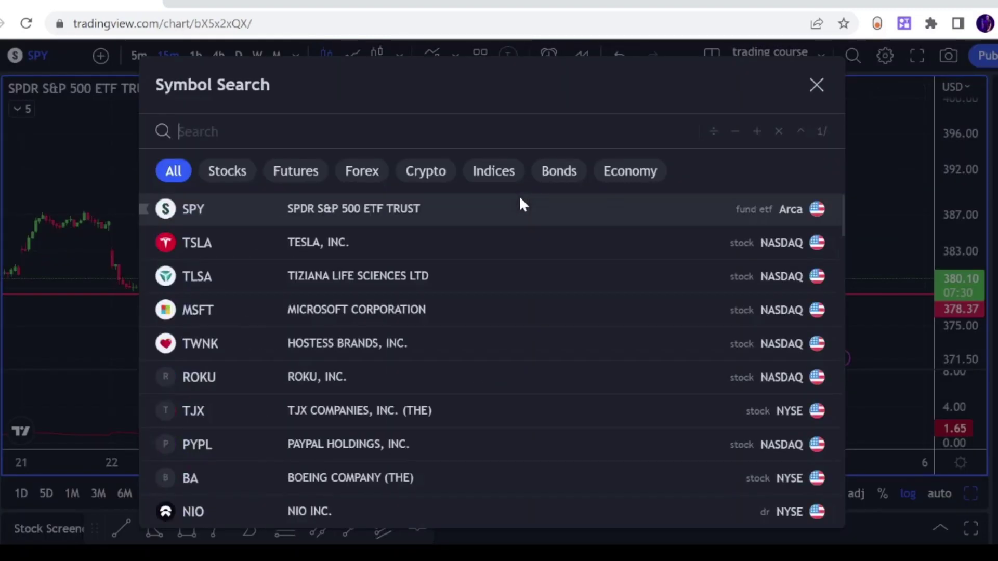
type("MSFT")
key("Return")
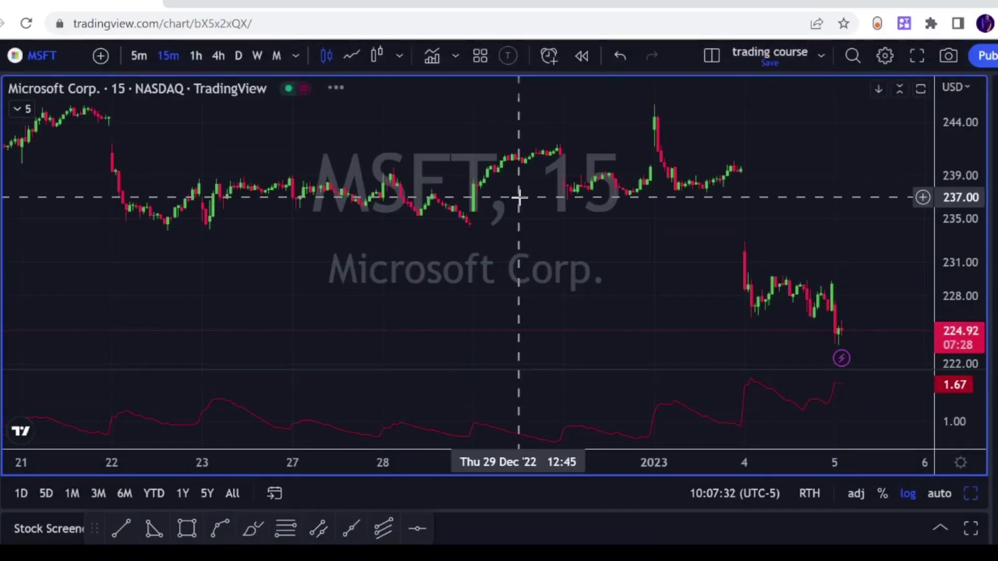
left_click(257, 54)
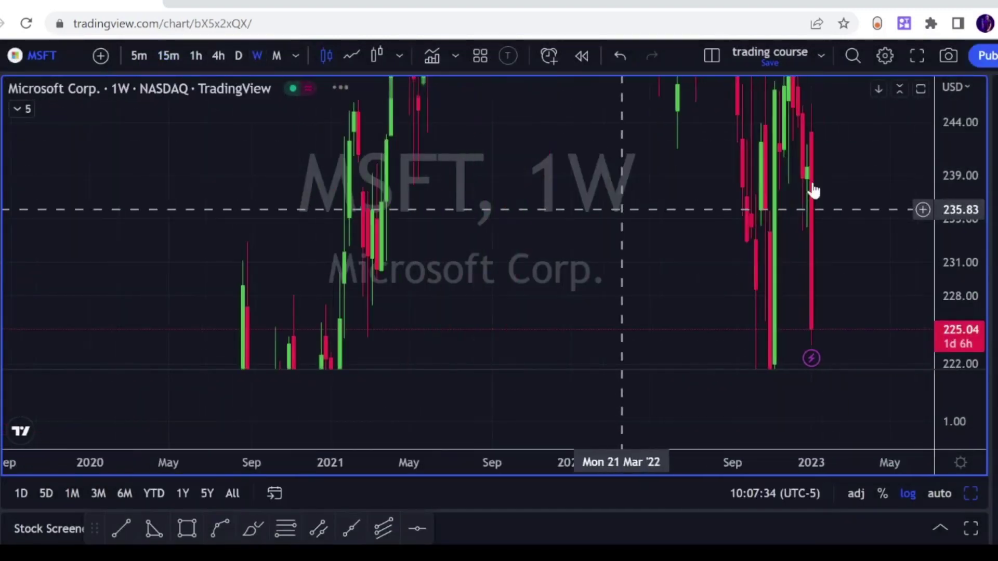
Step: Compress the MSFT price and ATR scales and zoom in on 2021 through early 2023
left_click_drag(960, 125, 950, 307)
left_click_drag(954, 421, 954, 442)
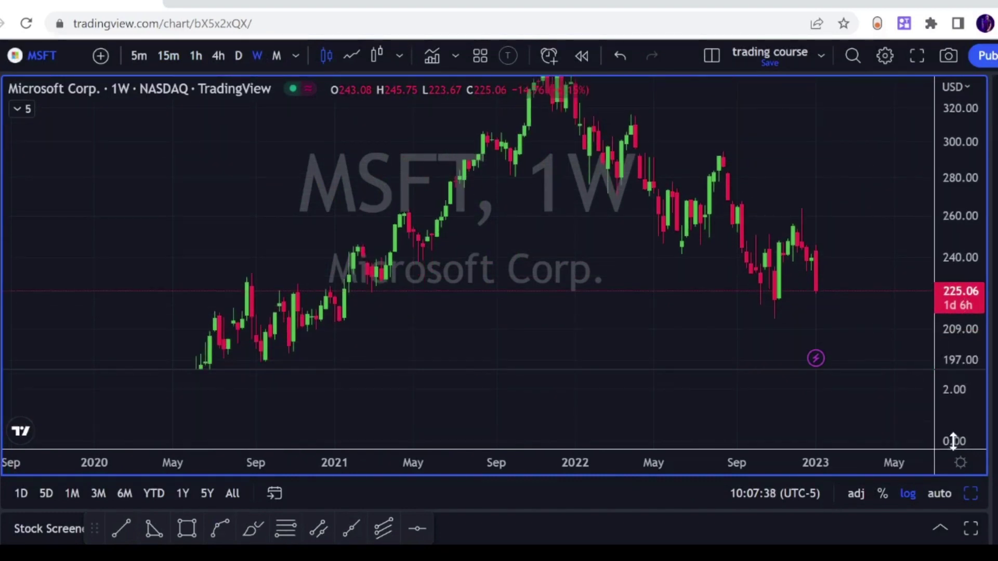
left_click_drag(884, 413, 889, 436)
left_click_drag(966, 399, 953, 425)
left_click_drag(826, 433, 922, 423)
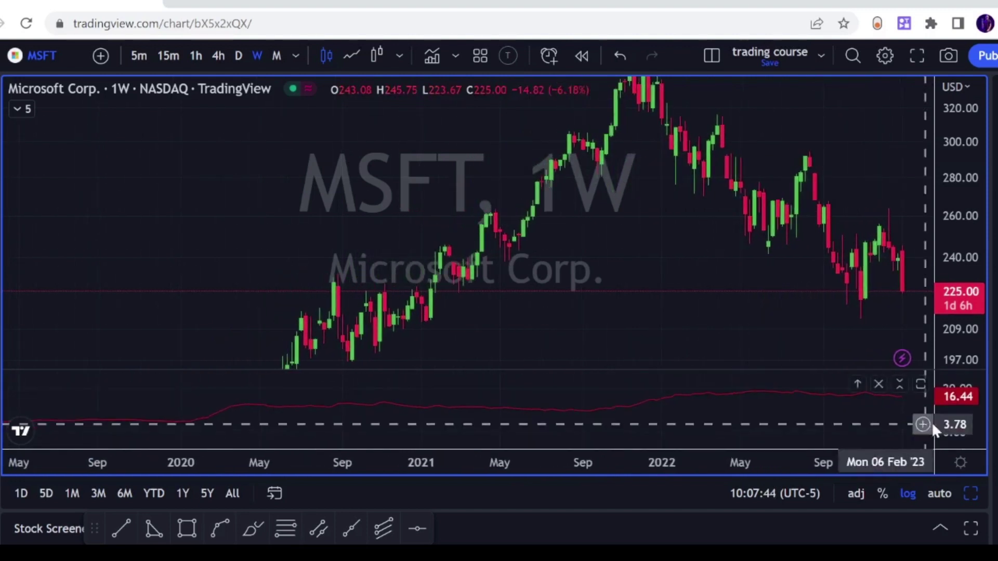
left_click_drag(951, 261, 949, 279)
scroll(895, 293, "up", 1)
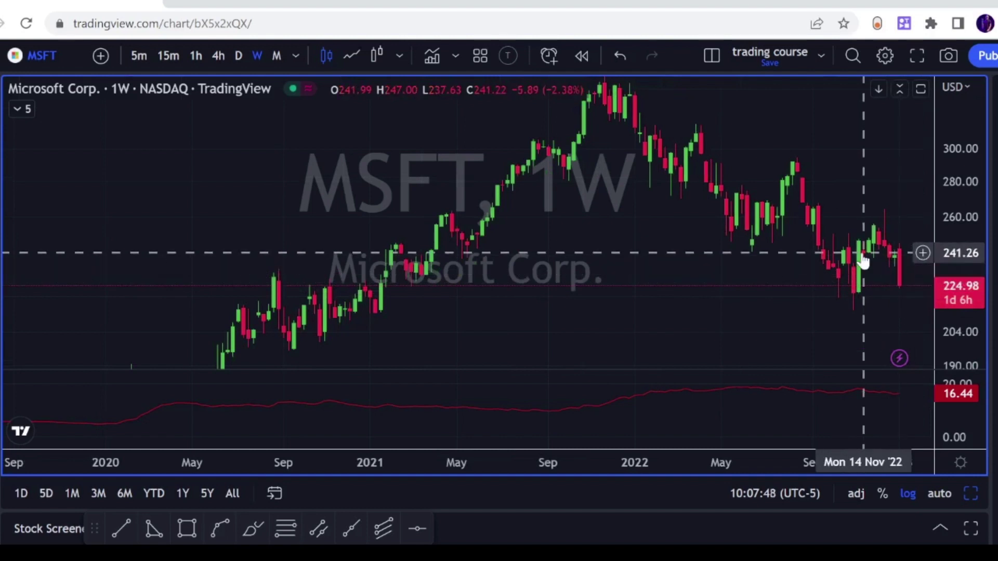
left_click_drag(948, 190, 947, 221)
left_click_drag(875, 208, 865, 240)
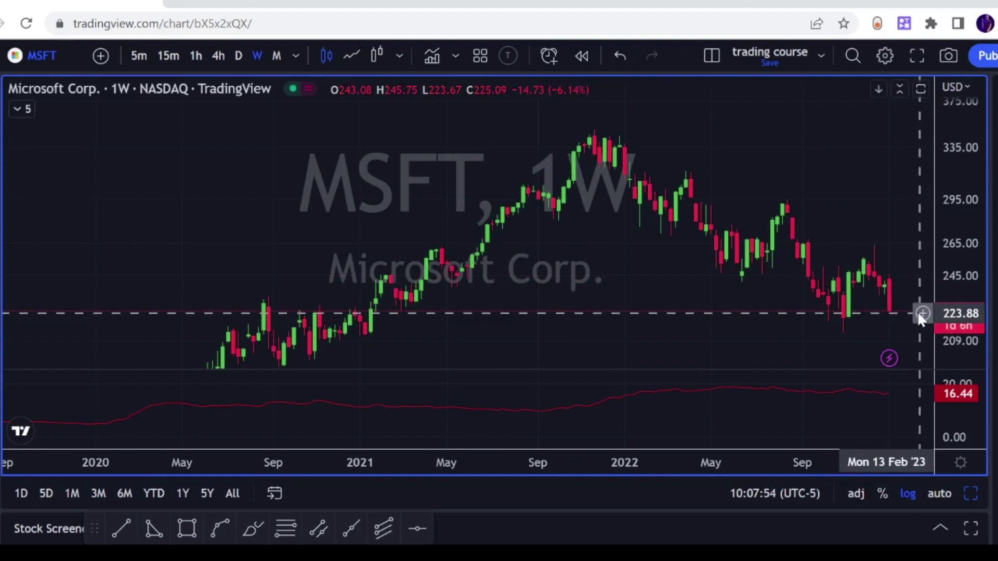
left_click_drag(958, 260, 959, 278)
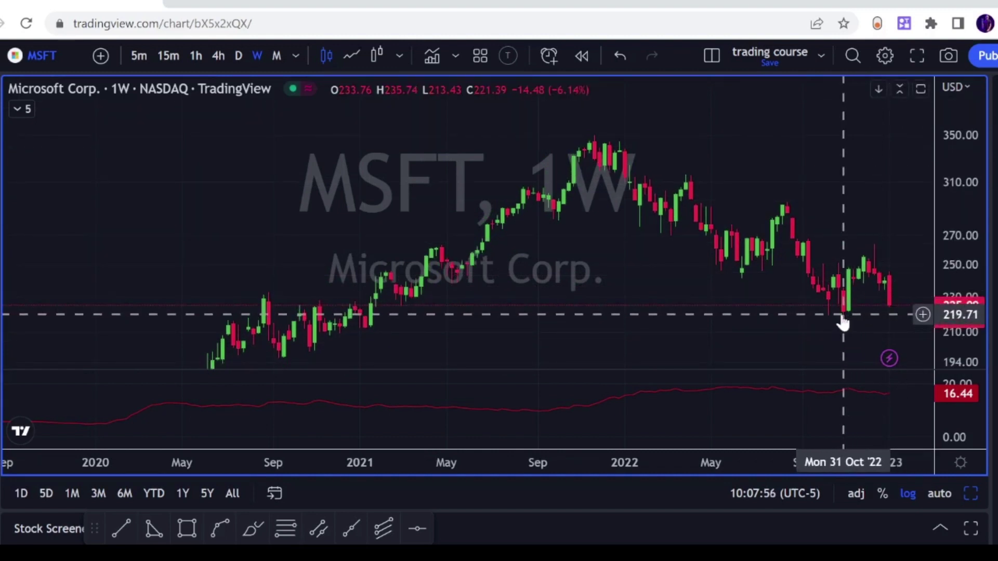
scroll(898, 282, "up", 2)
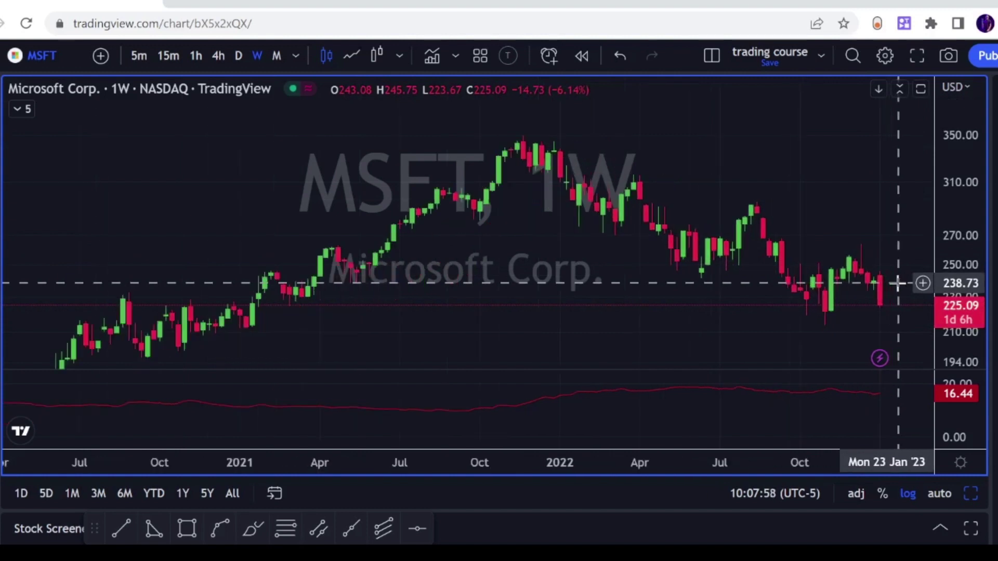
scroll(862, 245, "up", 3)
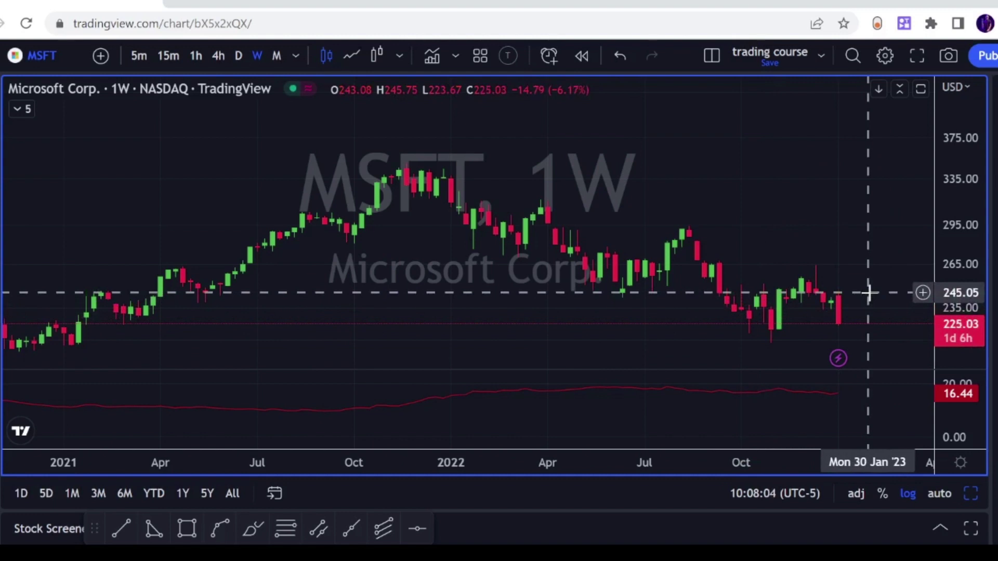
Step: Draw a red horizontal line at 245.05 and a green ray at 228.29 anchored at Oct '22
key("alt+h")
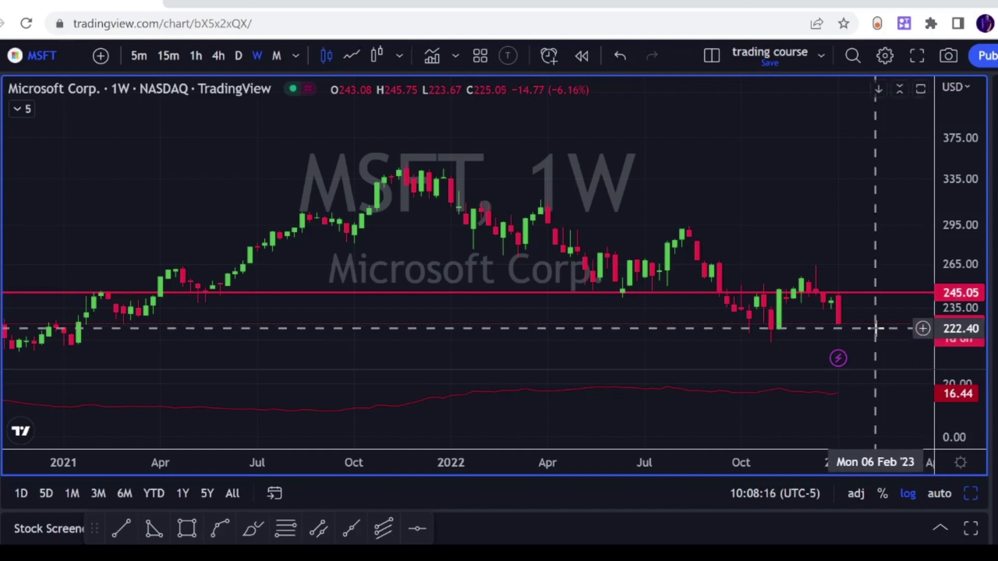
scroll(875, 328, "down", 2)
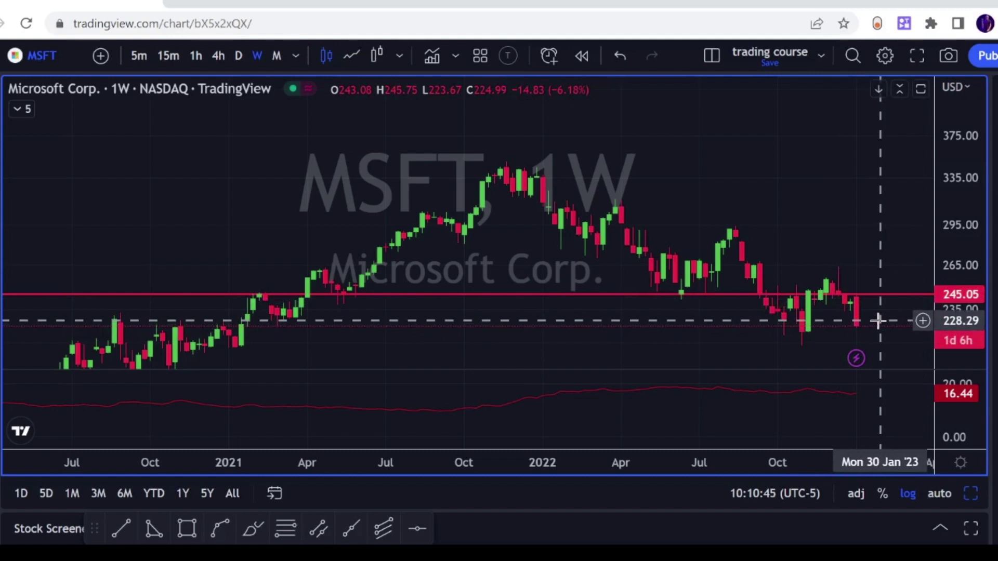
key("alt+j")
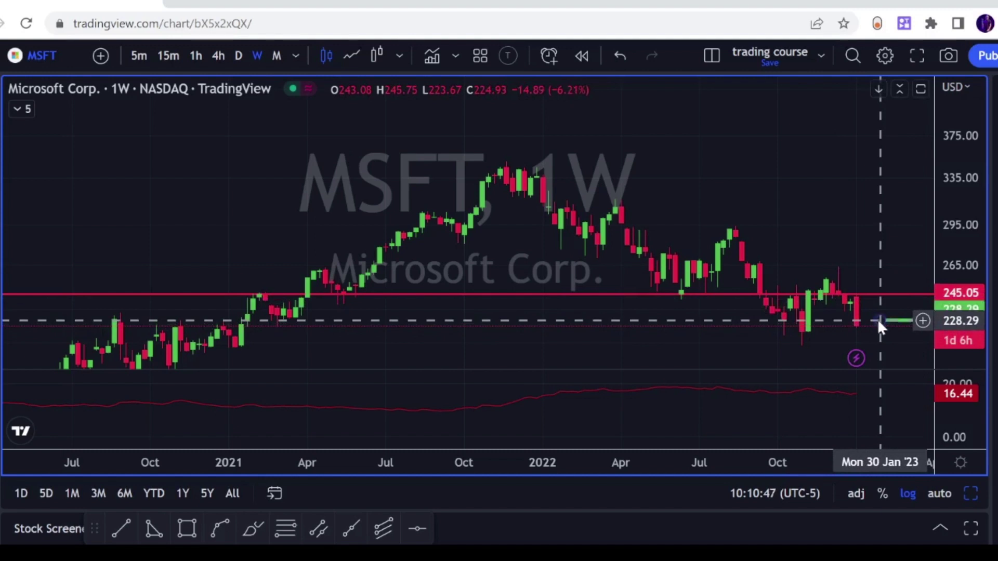
left_click_drag(879, 321, 789, 322)
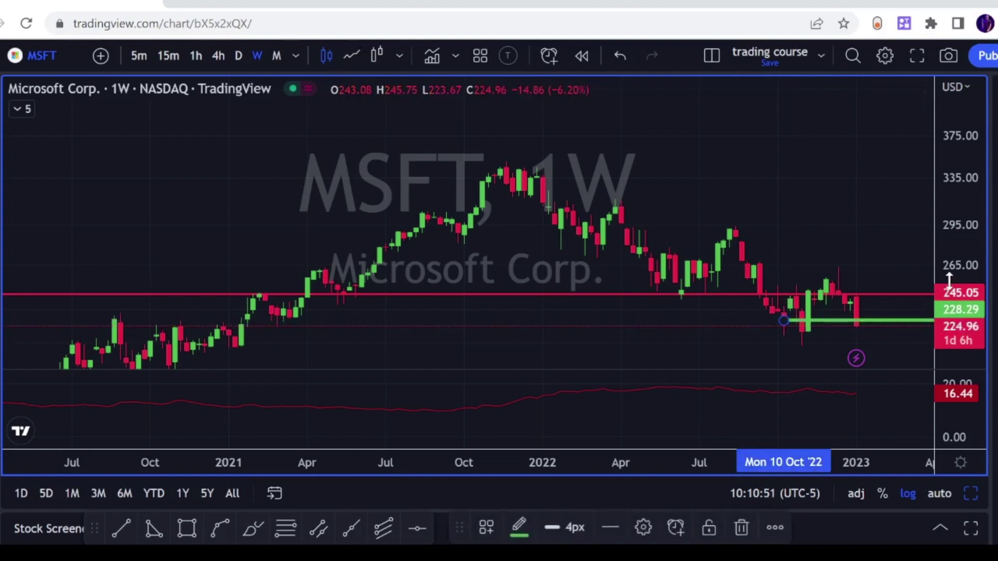
scroll(829, 211, "up", 3)
scroll(864, 223, "down", 3)
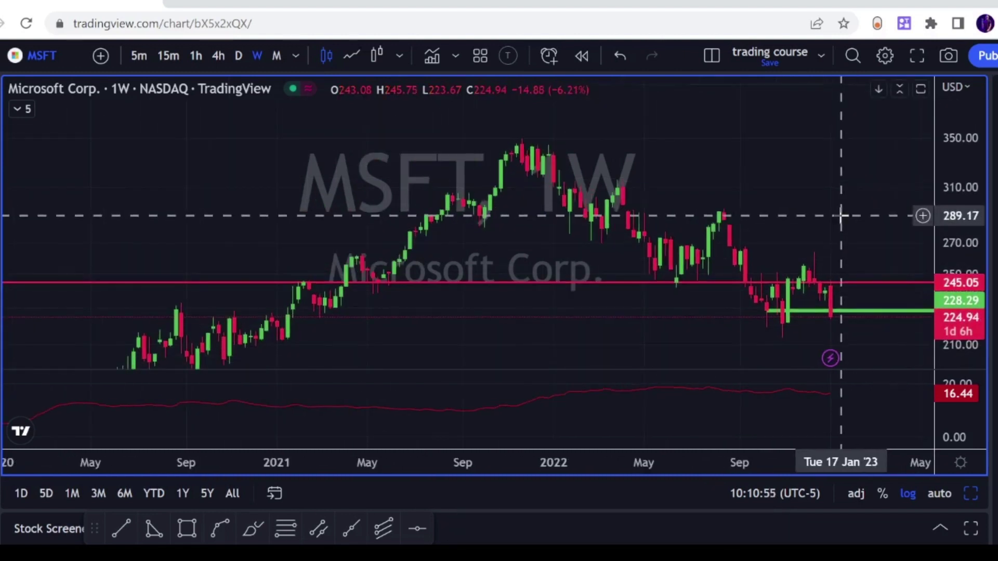
scroll(843, 215, "up", 1)
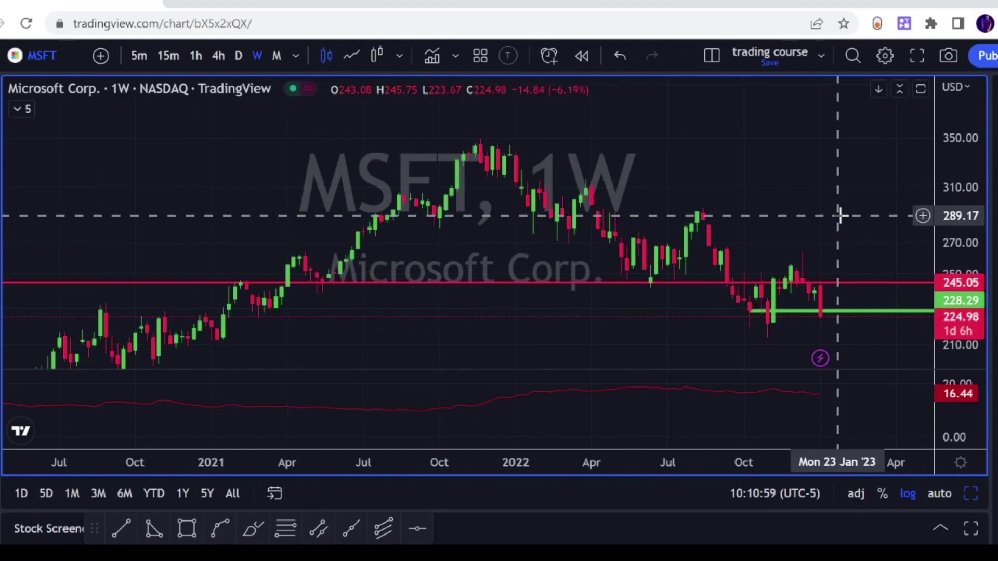
scroll(841, 216, "up", 1)
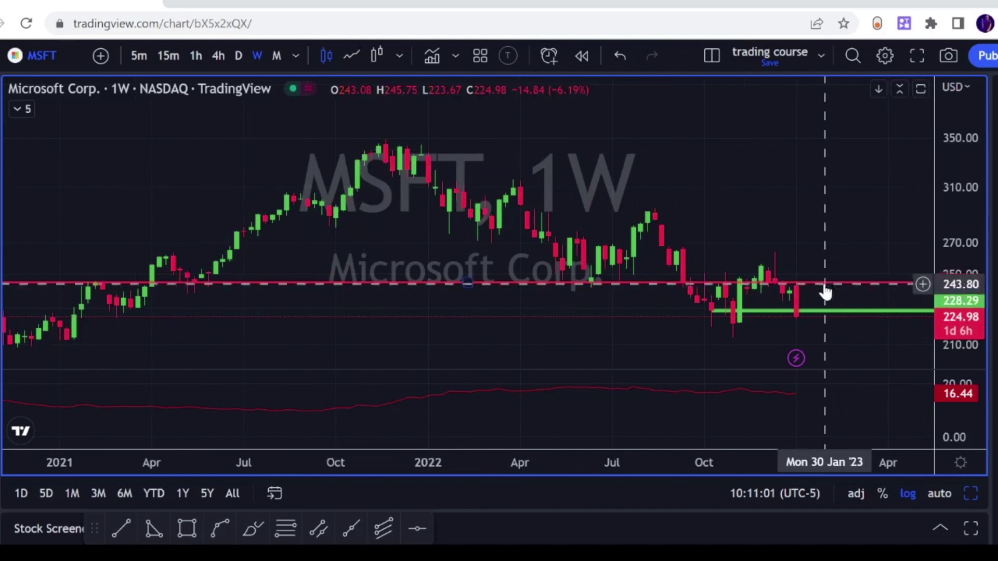
scroll(920, 239, "down", 2)
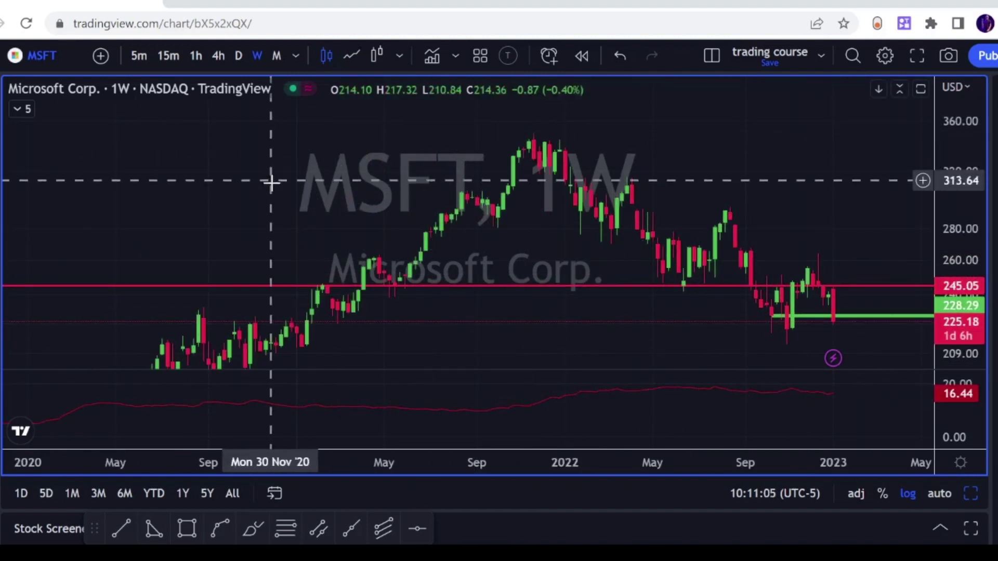
scroll(462, 218, "down", 3)
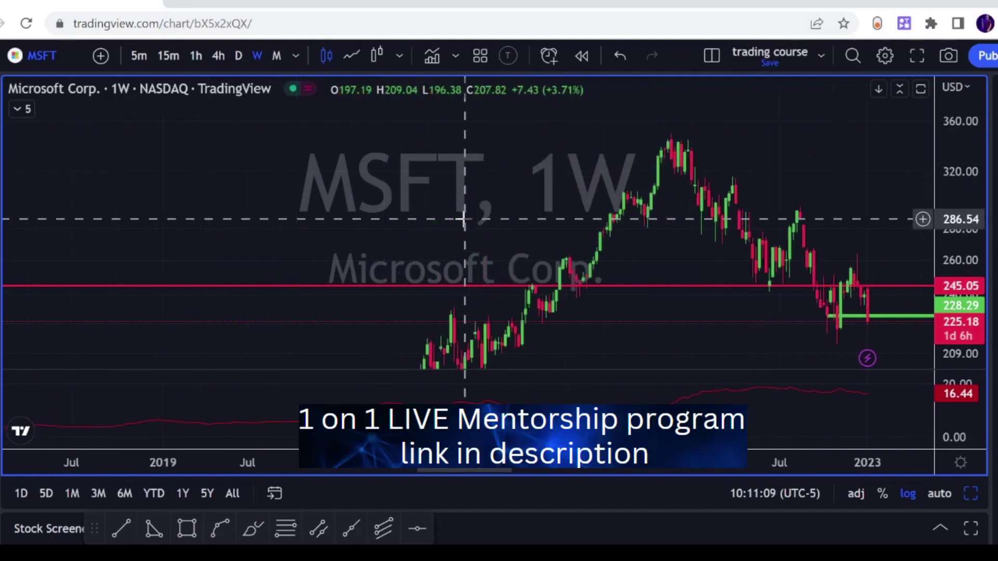
Step: Load the BTCUSD chart by typing BTCUSD and adjust its initial view
type("BTCUSD")
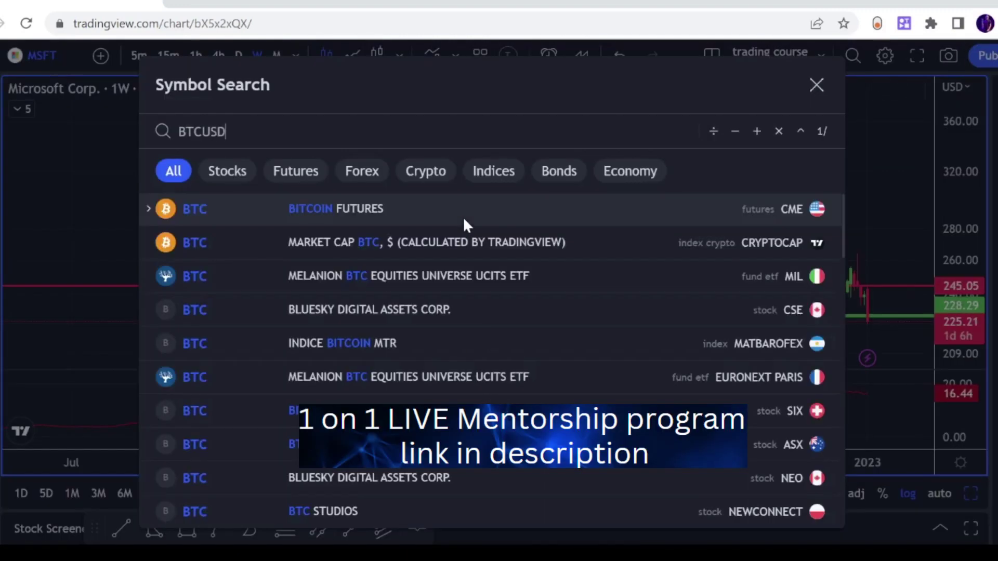
key("Return")
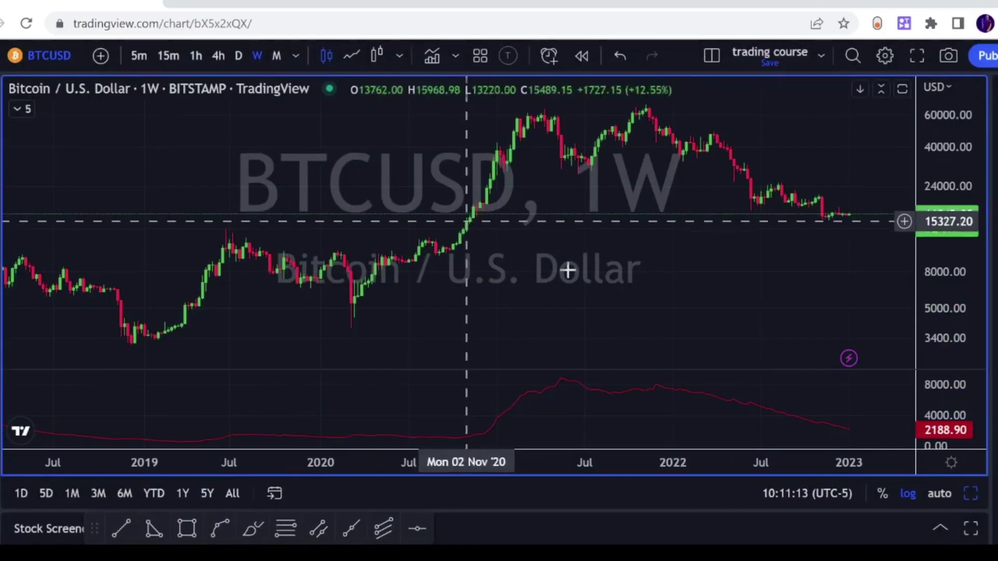
scroll(568, 271, "down", 3)
left_click_drag(930, 249, 930, 233)
left_click_drag(822, 284, 813, 326)
scroll(815, 326, "up", 3)
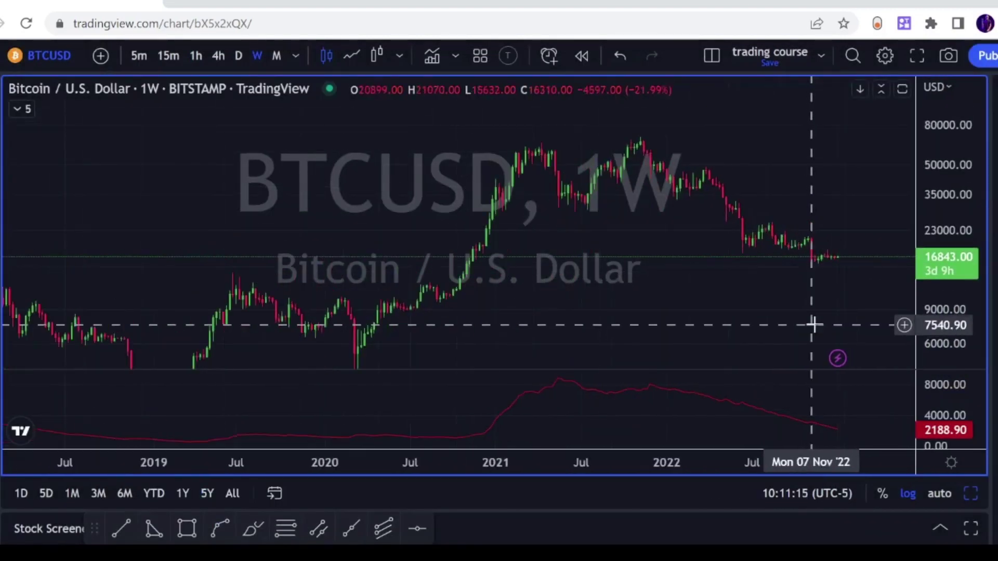
scroll(840, 239, "down", 3)
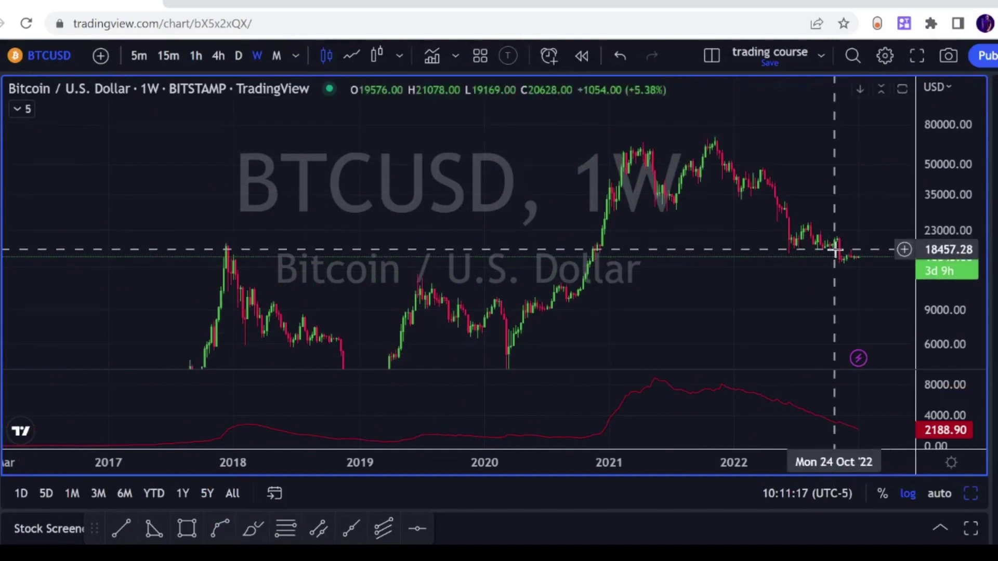
scroll(838, 262, "up", 3)
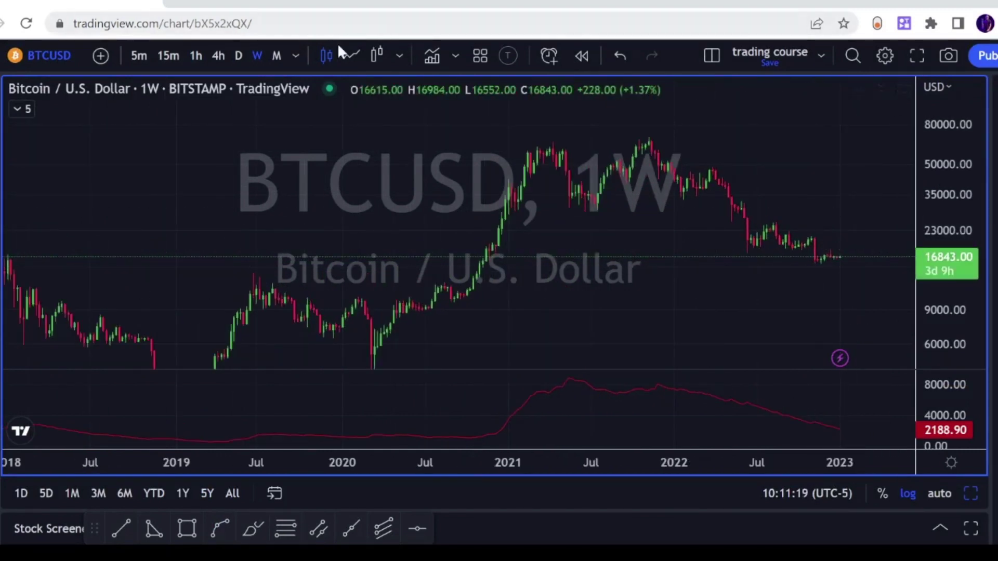
Step: Switch Bitcoin to 5-minute candles and stretch the price scale so candles fill the pane
left_click(146, 57)
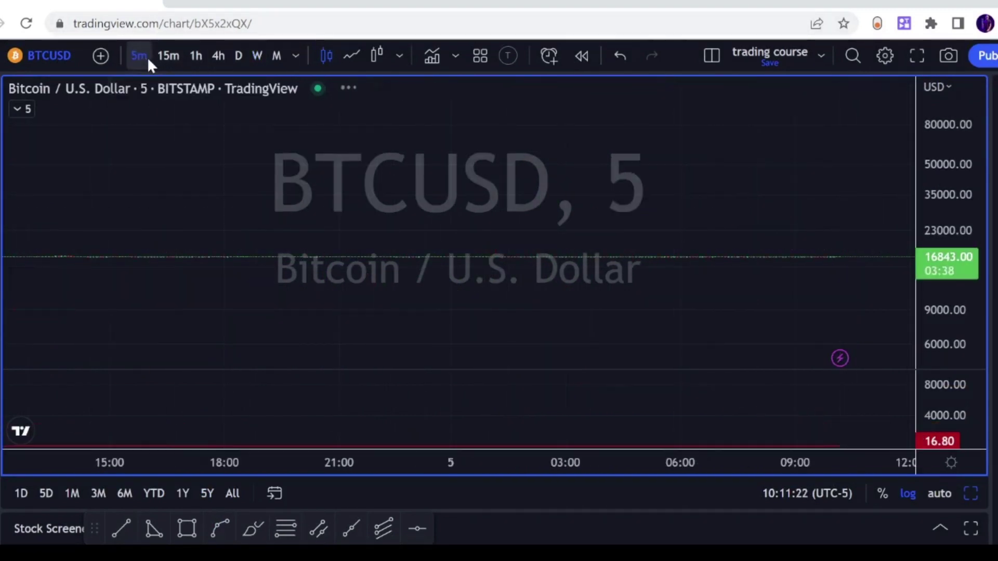
left_click_drag(941, 275, 936, 179)
left_click_drag(932, 322, 934, 286)
left_click_drag(842, 277, 844, 122)
left_click_drag(932, 265, 906, 99)
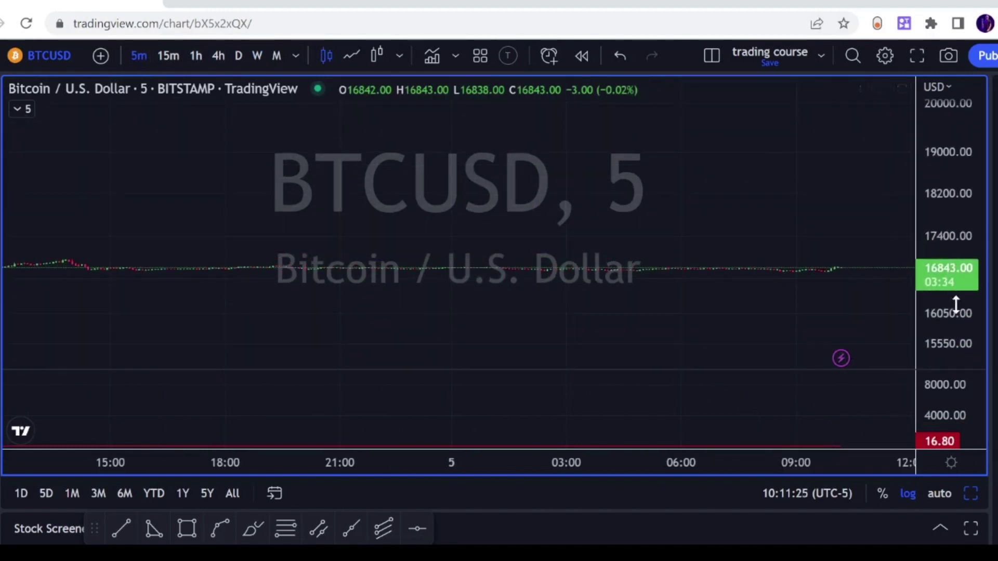
left_click_drag(956, 305, 912, 186)
left_click_drag(864, 213, 864, 155)
left_click_drag(979, 347, 909, 133)
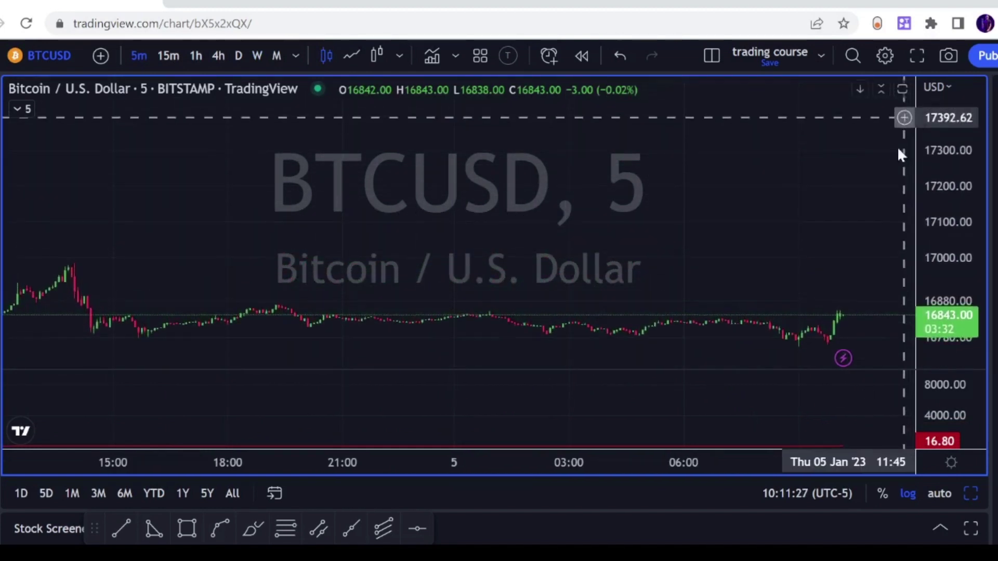
left_click_drag(856, 222, 853, 171)
left_click_drag(947, 314, 899, 145)
scroll(898, 177, "down", 3)
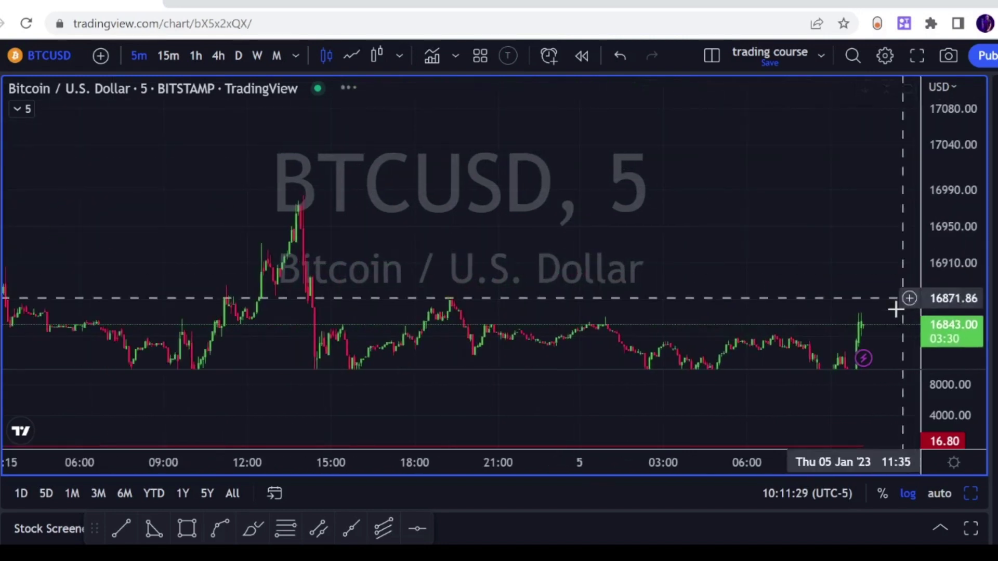
left_click_drag(855, 290, 849, 215)
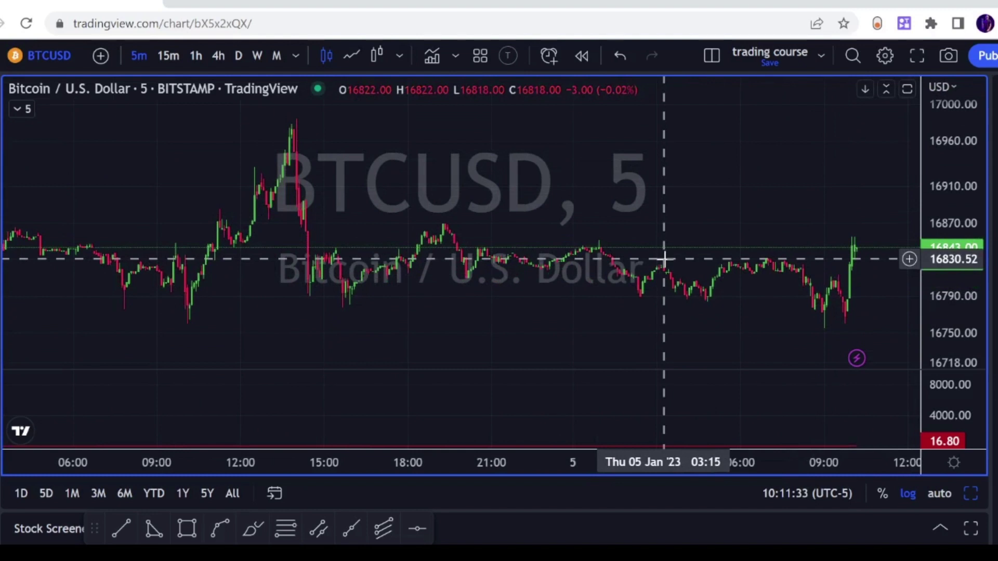
Step: Add a horizontal line at 16830.52 and reposition the Bitcoin candles around it
key("alt+h")
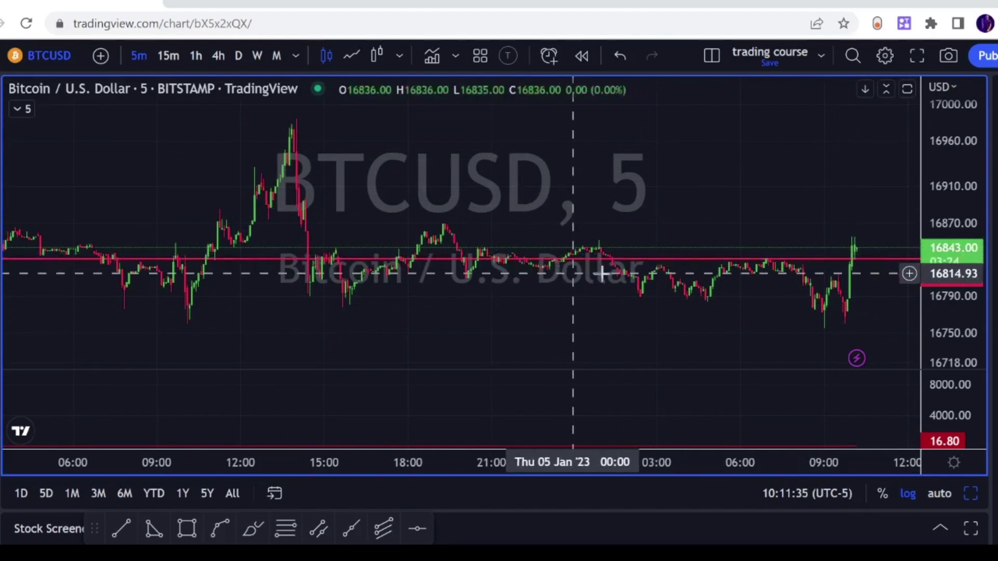
left_click_drag(949, 274, 917, 226)
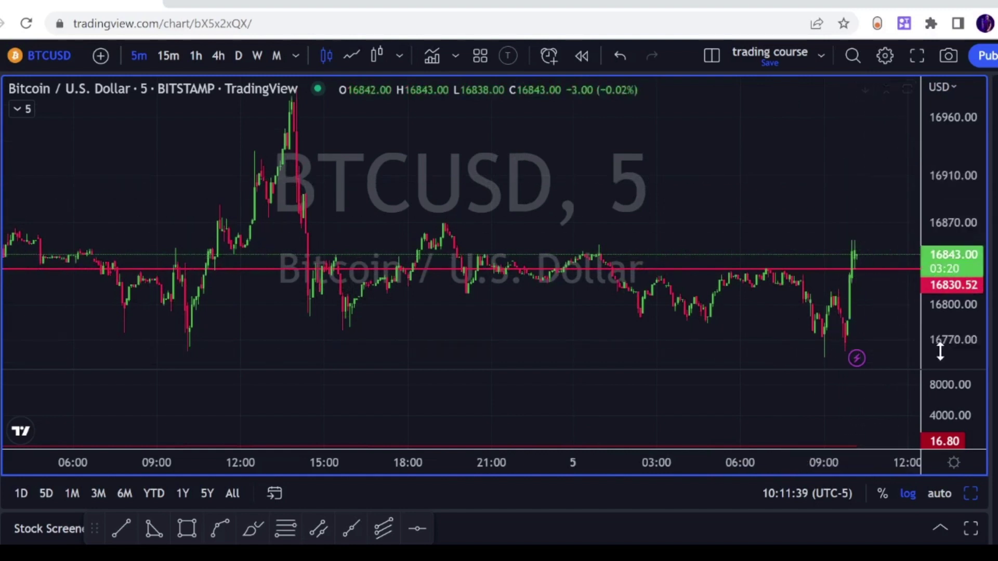
scroll(919, 325, "up", 1)
left_click_drag(886, 332, 882, 310)
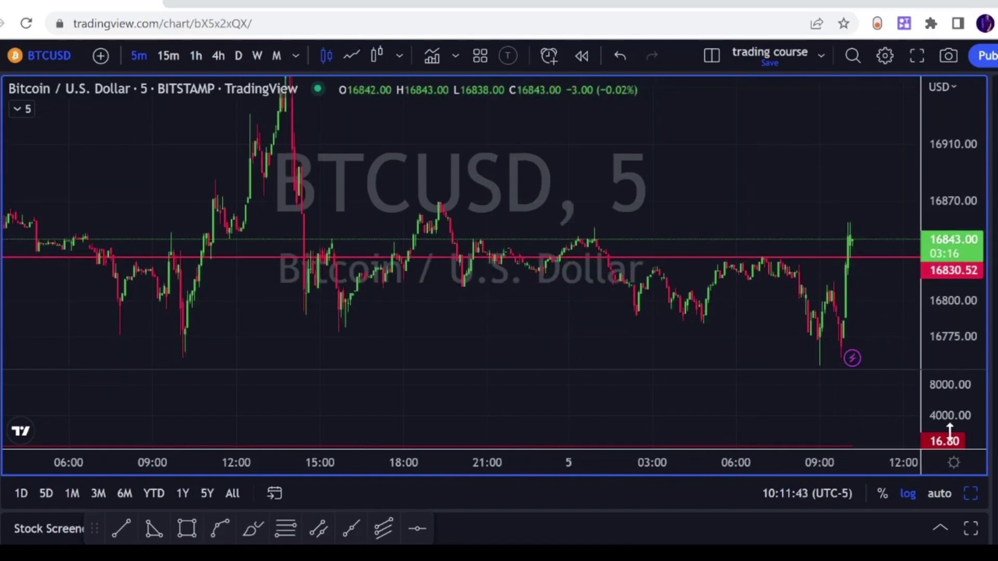
Step: Rescale the lower ATR pane so its line is clearly visible
left_click_drag(950, 432, 944, 425)
left_click_drag(777, 411, 784, 388)
left_click_drag(956, 419, 951, 380)
left_click_drag(821, 401, 819, 376)
left_click_drag(925, 408, 925, 398)
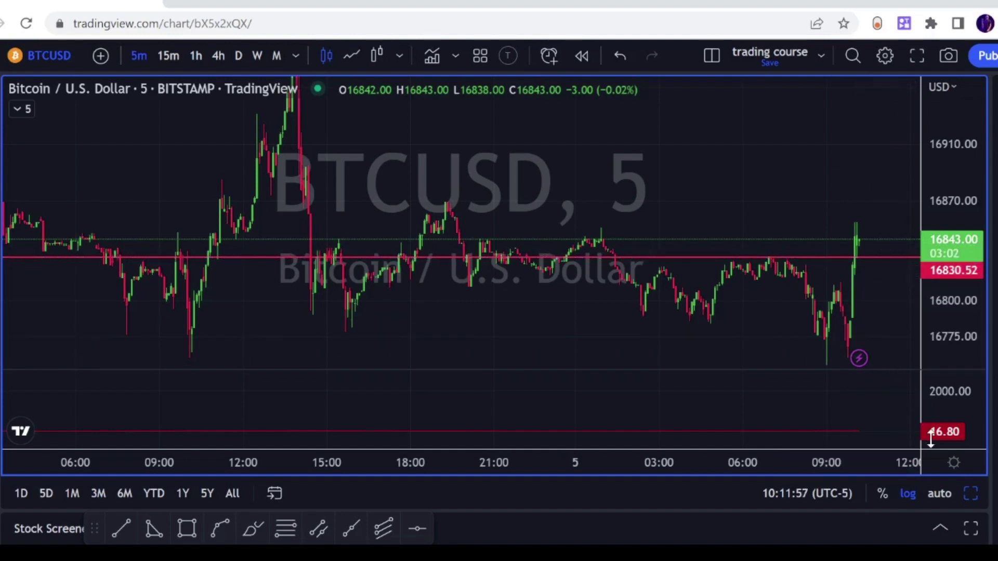
left_click_drag(958, 411, 956, 407)
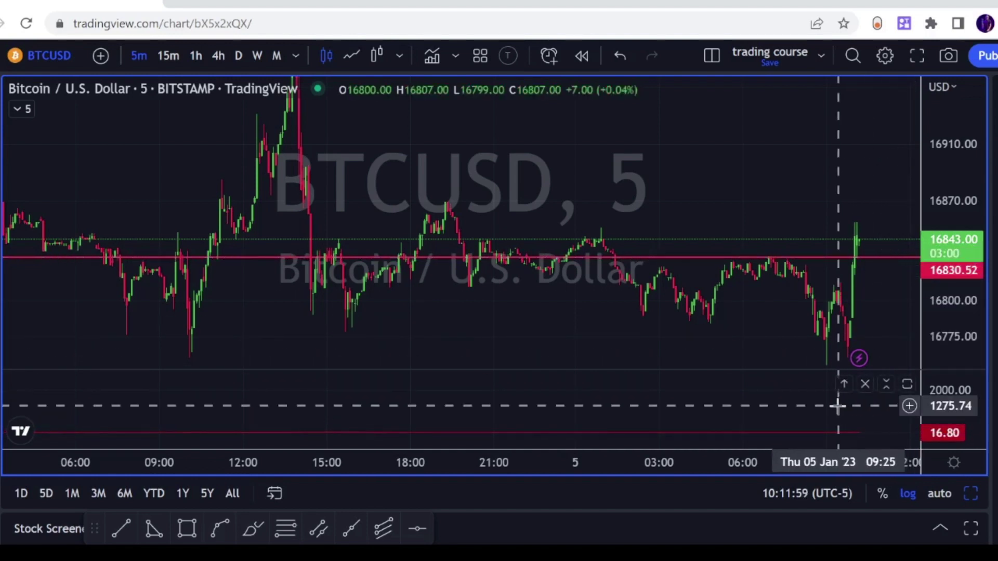
left_click_drag(832, 403, 829, 399)
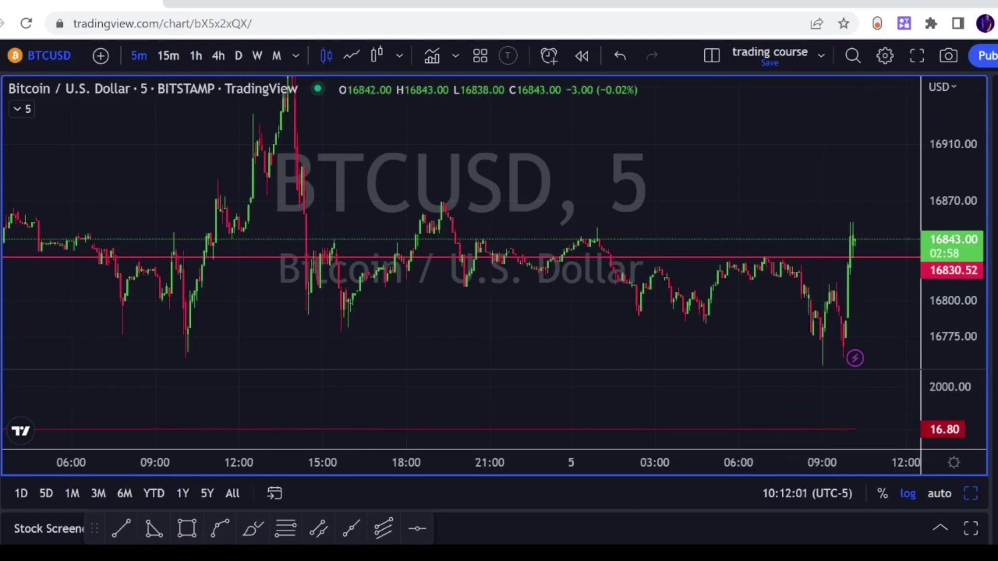